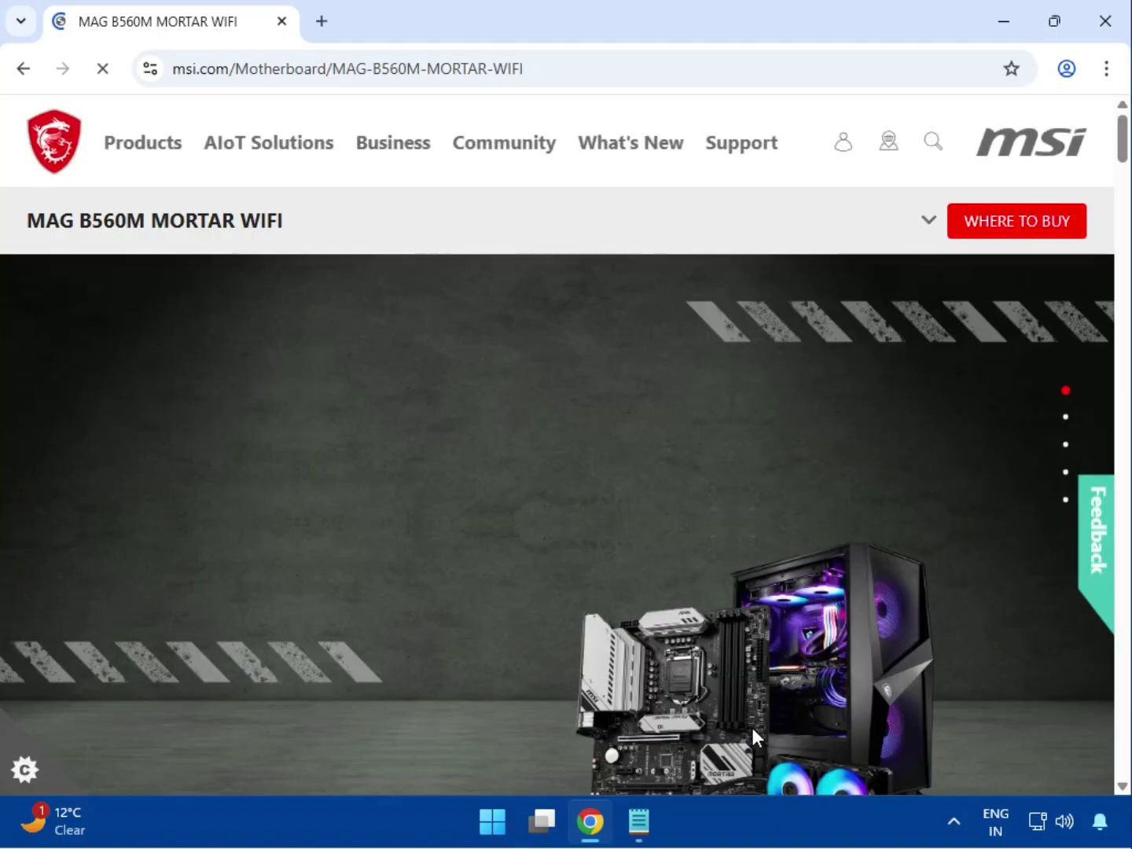
Open the support page of the MAG B560M MORTAR WIFI motherboard.
{"action": "left_click", "coordinate": [929, 223]}
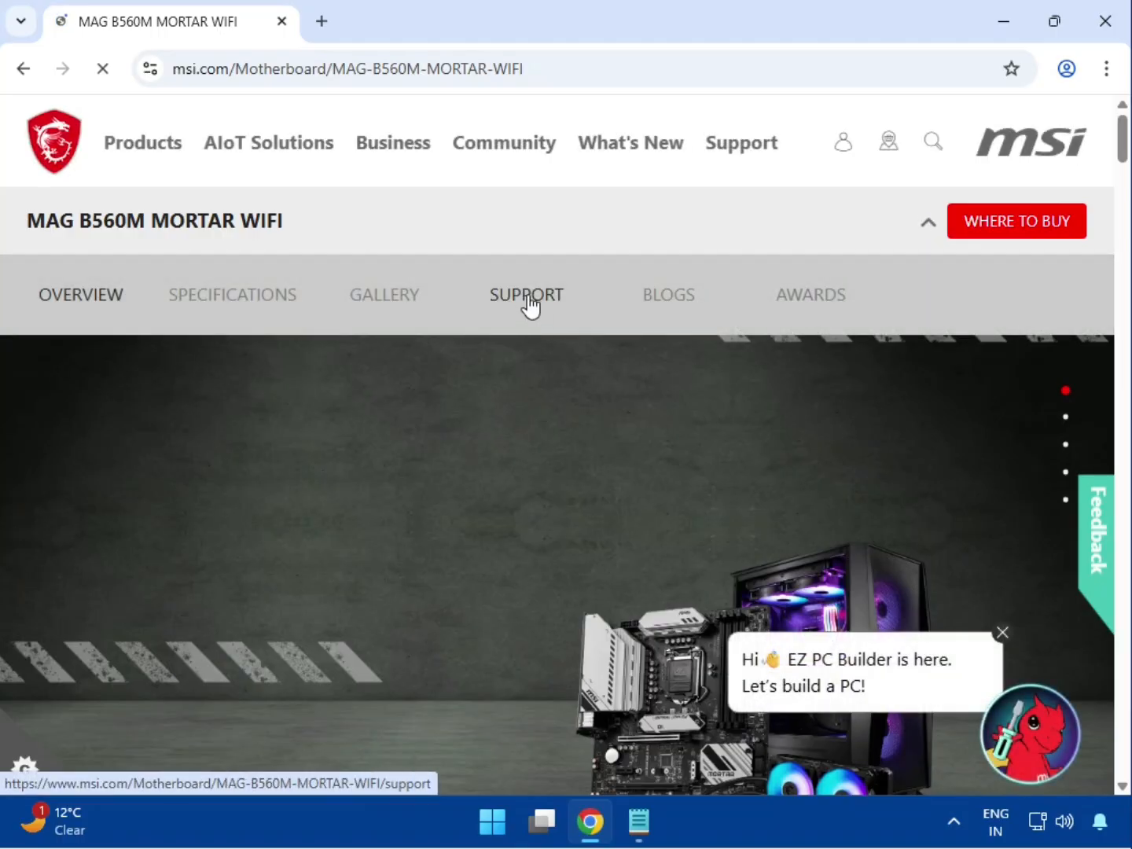
{"action": "left_click", "coordinate": [527, 297]}
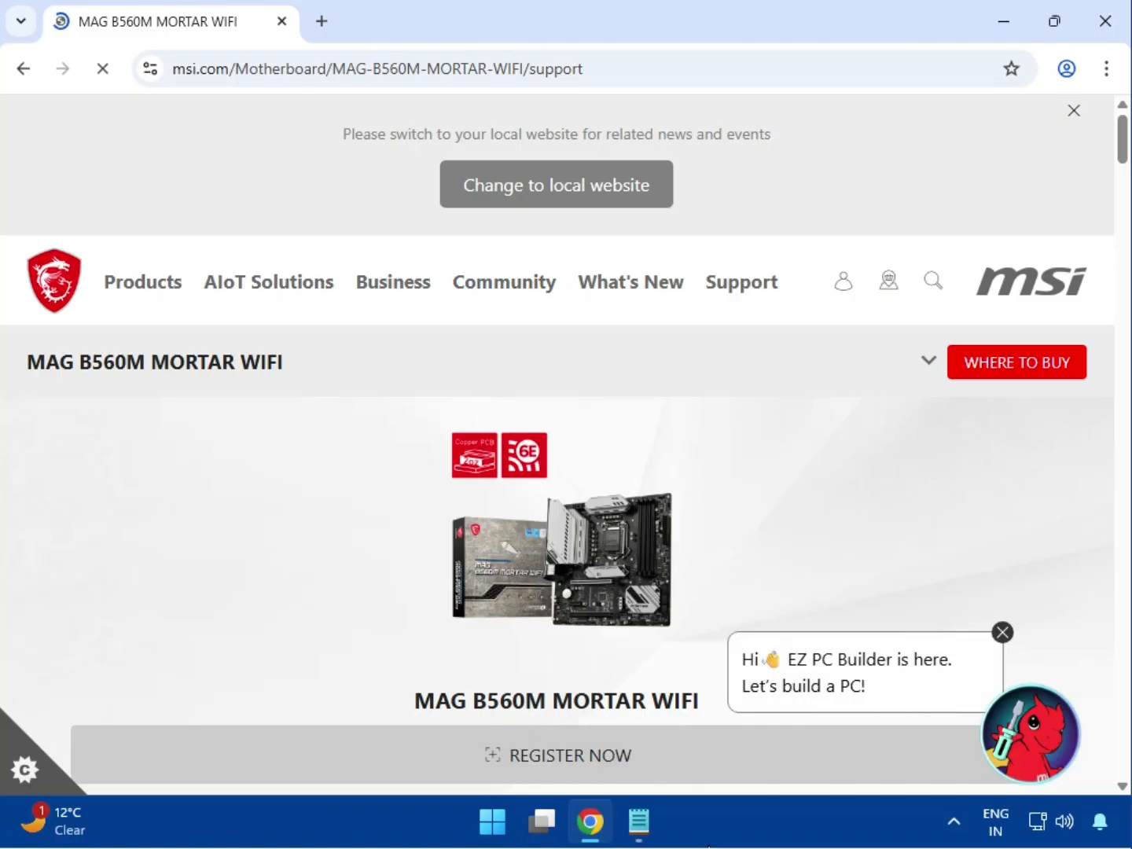
{"action": "scroll", "coordinate": [446, 553], "scroll_direction": "down", "scroll_amount": 3}
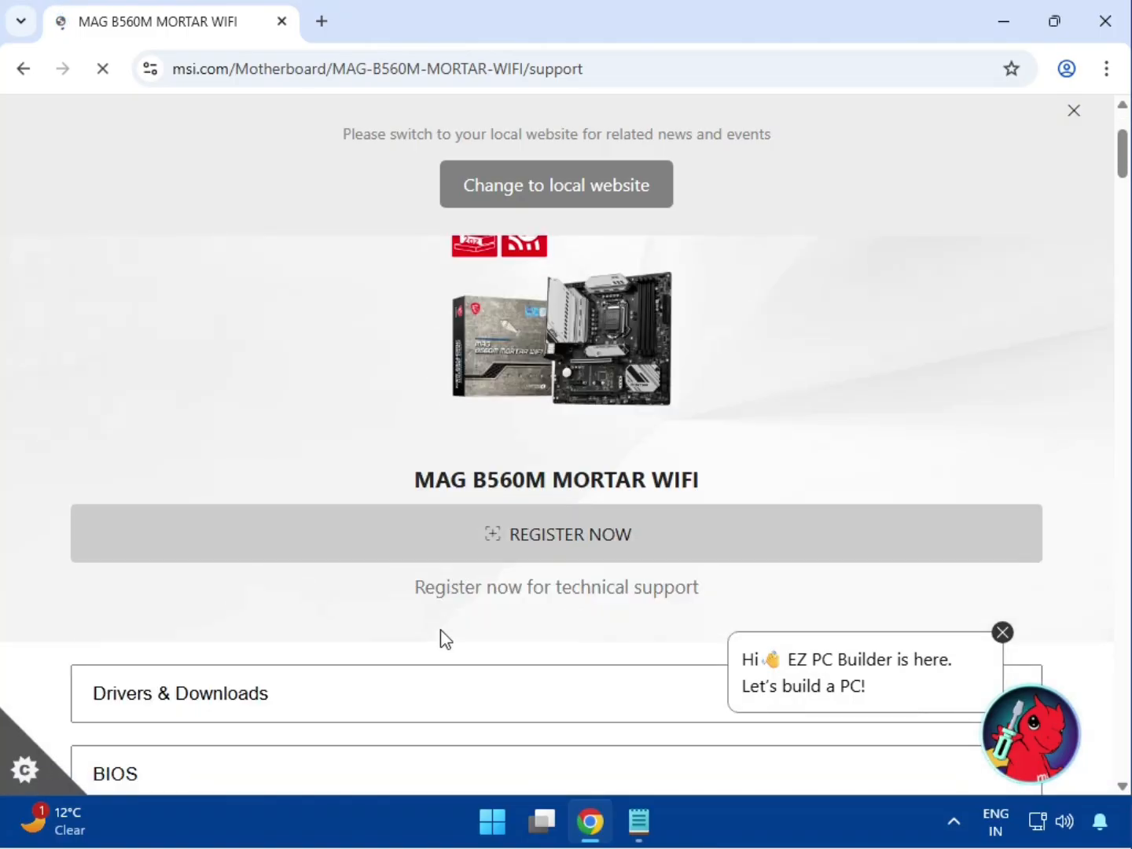
{"action": "scroll", "coordinate": [443, 637], "scroll_direction": "down", "scroll_amount": 3}
Under Drivers & Downloads, switch the download category to Driver.
{"action": "left_click", "coordinate": [226, 494]}
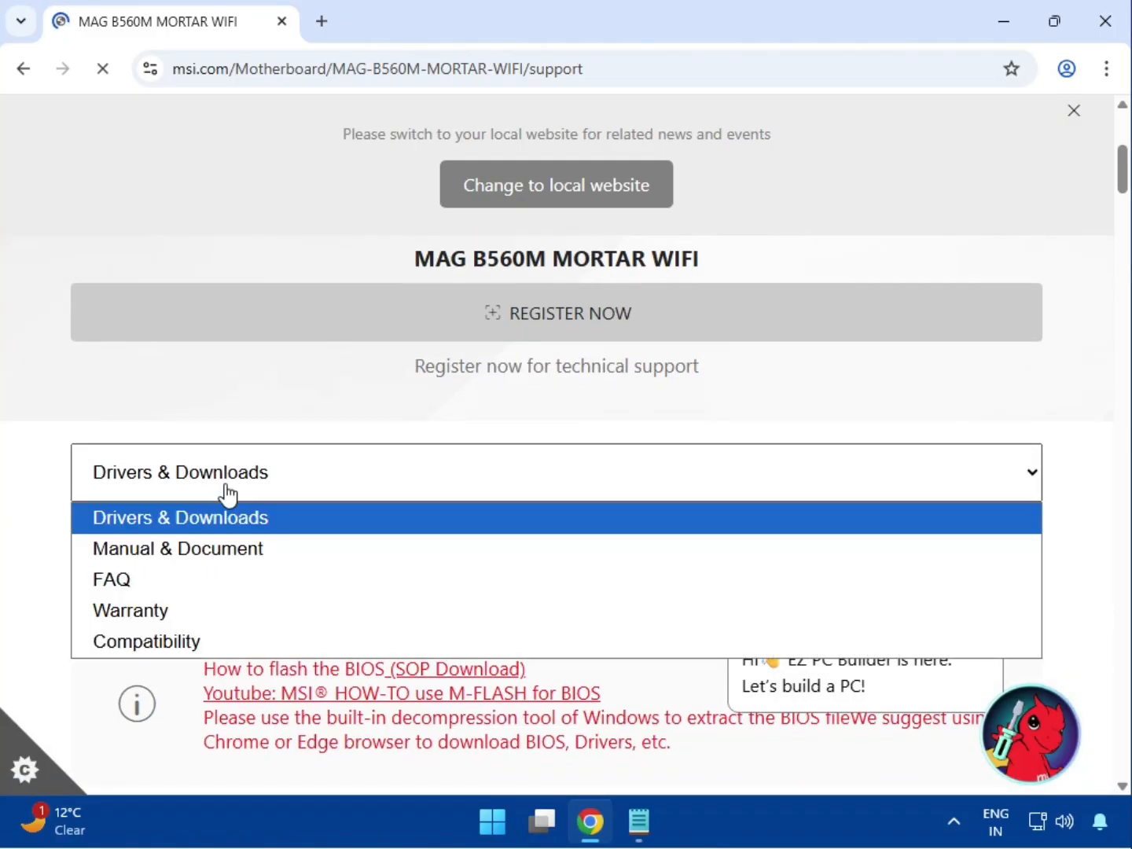
{"action": "left_click", "coordinate": [234, 524]}
{"action": "left_click", "coordinate": [242, 555]}
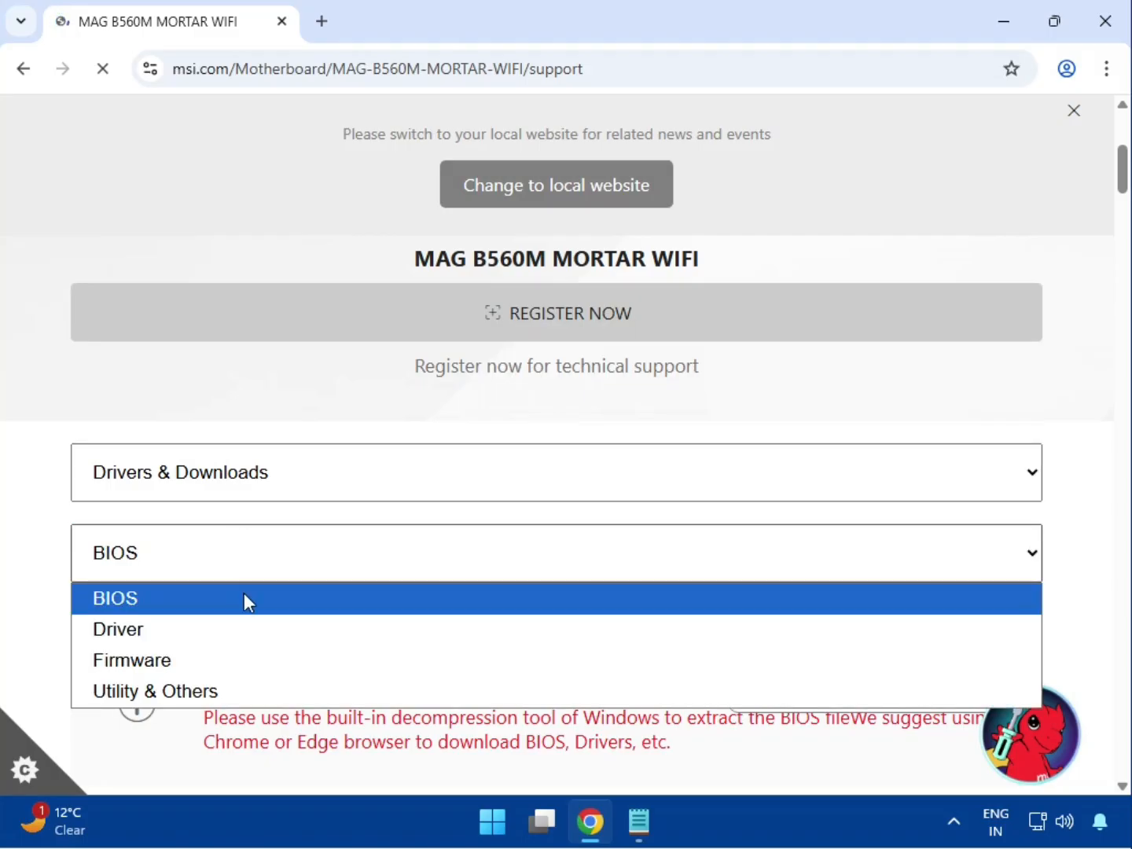
{"action": "left_click", "coordinate": [229, 643]}
{"action": "scroll", "coordinate": [245, 442], "scroll_direction": "down", "scroll_amount": 2}
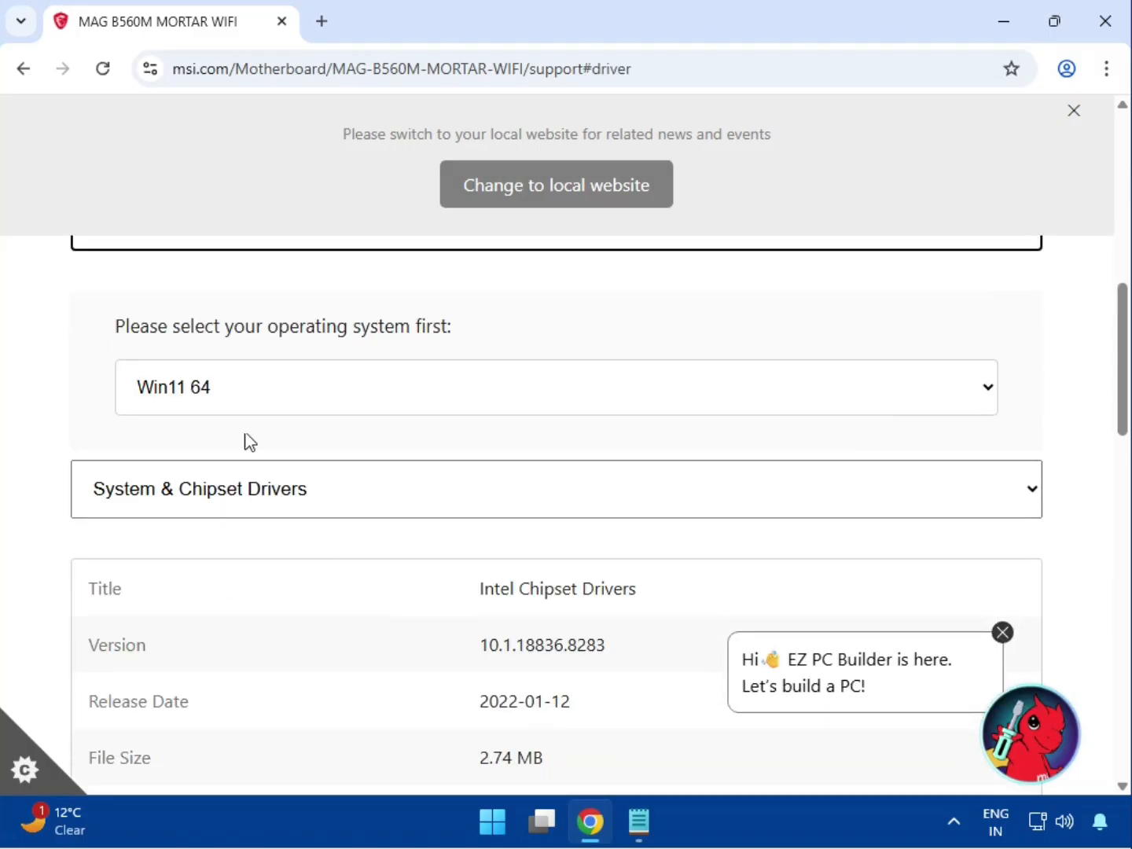
Dismiss the local-website banner and choose Win11 64 as the operating system.
{"action": "left_click", "coordinate": [251, 389]}
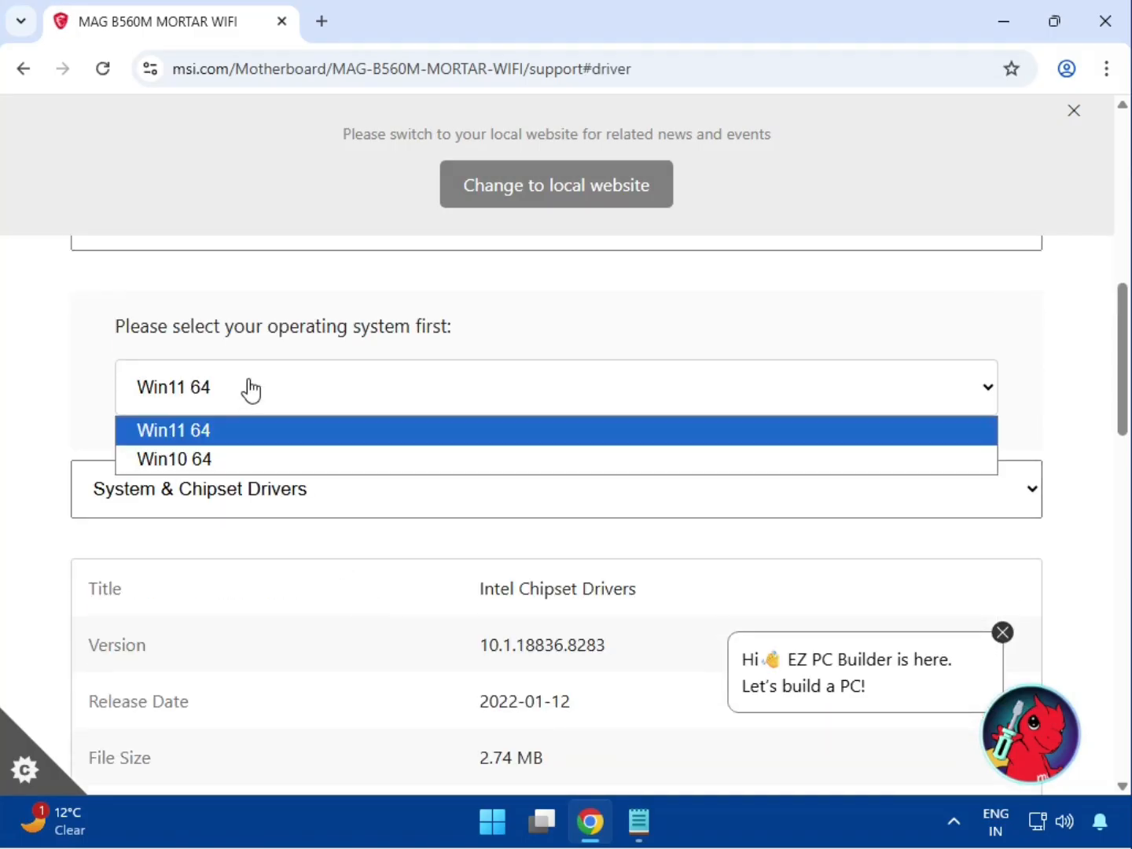
{"action": "left_click", "coordinate": [1072, 112]}
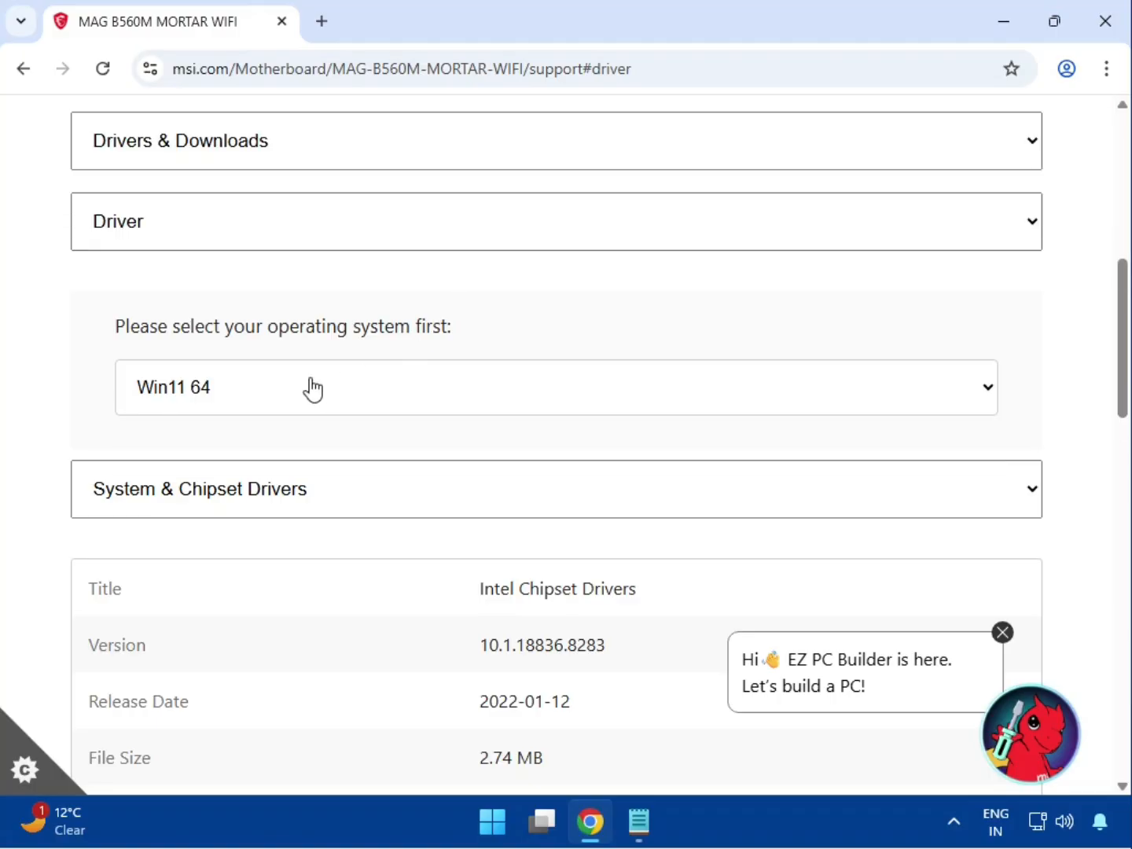
{"action": "left_click", "coordinate": [312, 388]}
{"action": "left_click", "coordinate": [322, 436]}
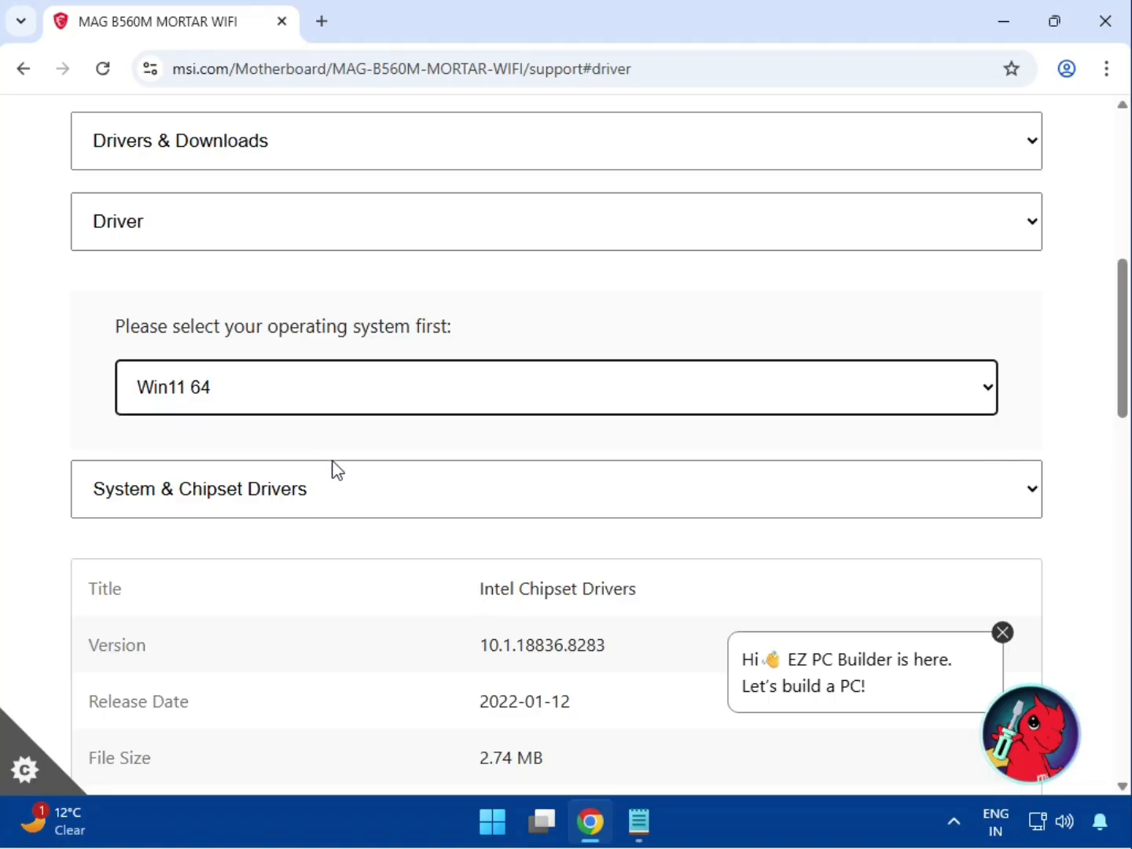
Download the Intel Chipset Drivers from the System & Chipset Drivers category.
{"action": "left_click", "coordinate": [352, 517]}
{"action": "scroll", "coordinate": [356, 525], "scroll_direction": "down", "scroll_amount": 3}
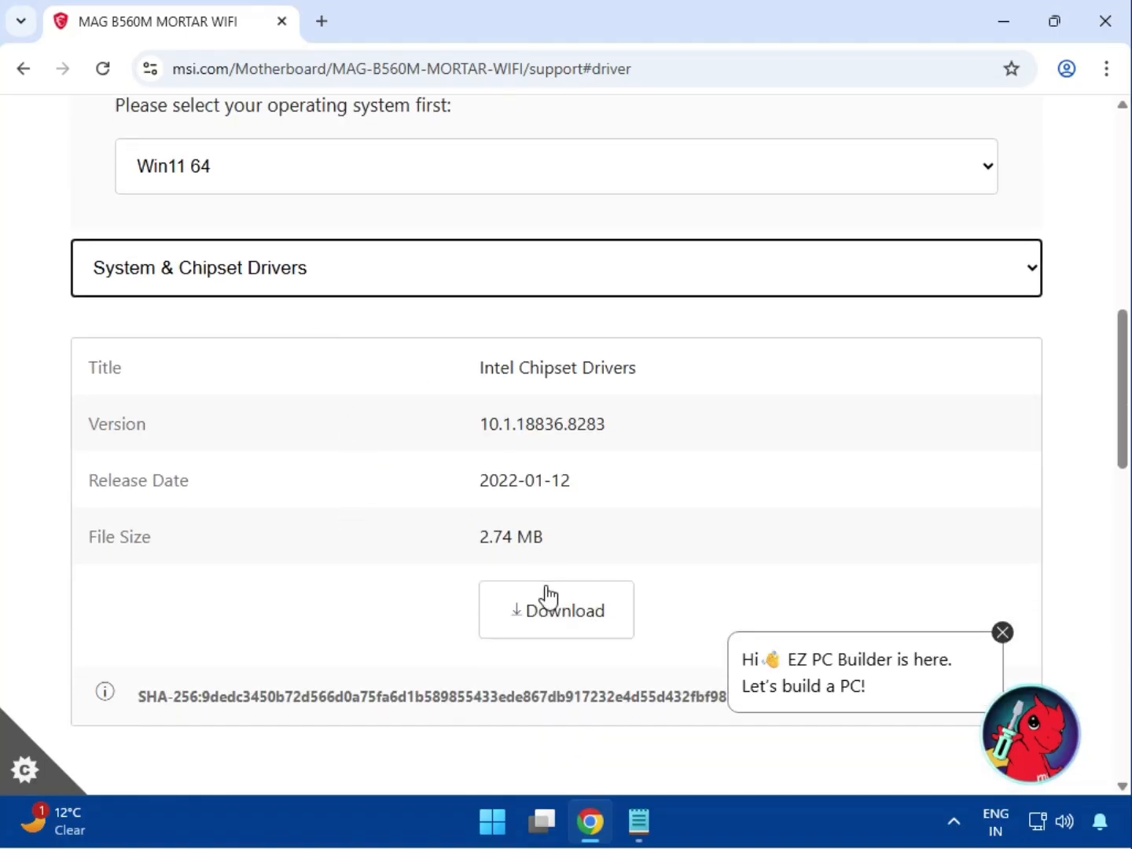
{"action": "left_click_drag", "start_coordinate": [478, 371], "coordinate": [670, 365]}
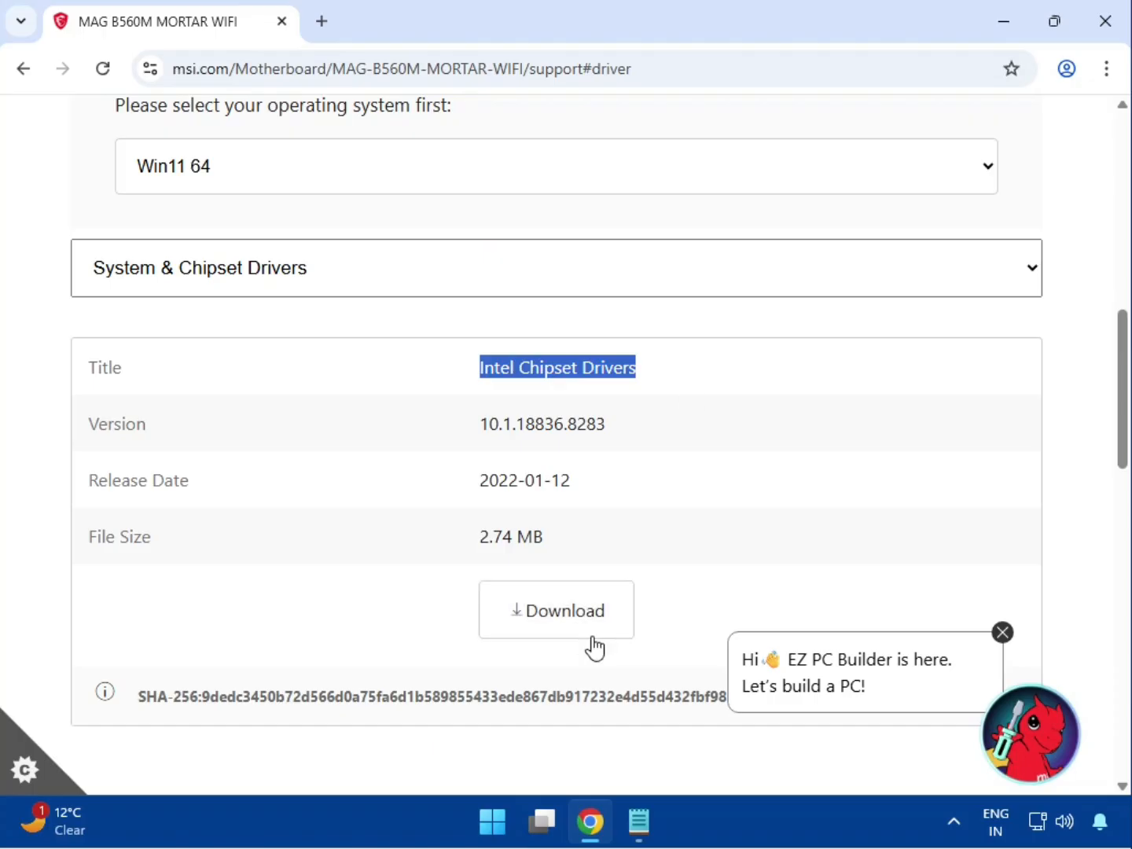
{"action": "left_click", "coordinate": [574, 620]}
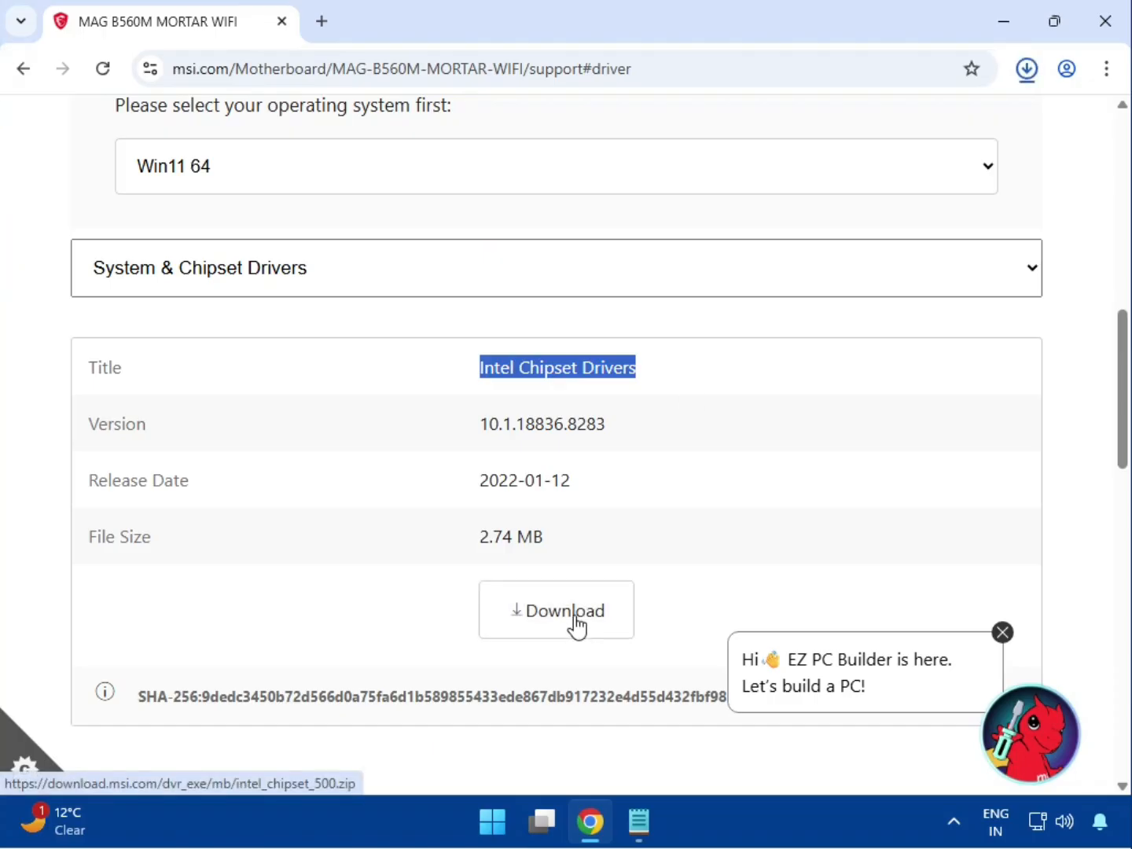
Switch to On-Board VGA Drivers and download the Intel VGA Driver.
{"action": "left_click", "coordinate": [301, 293]}
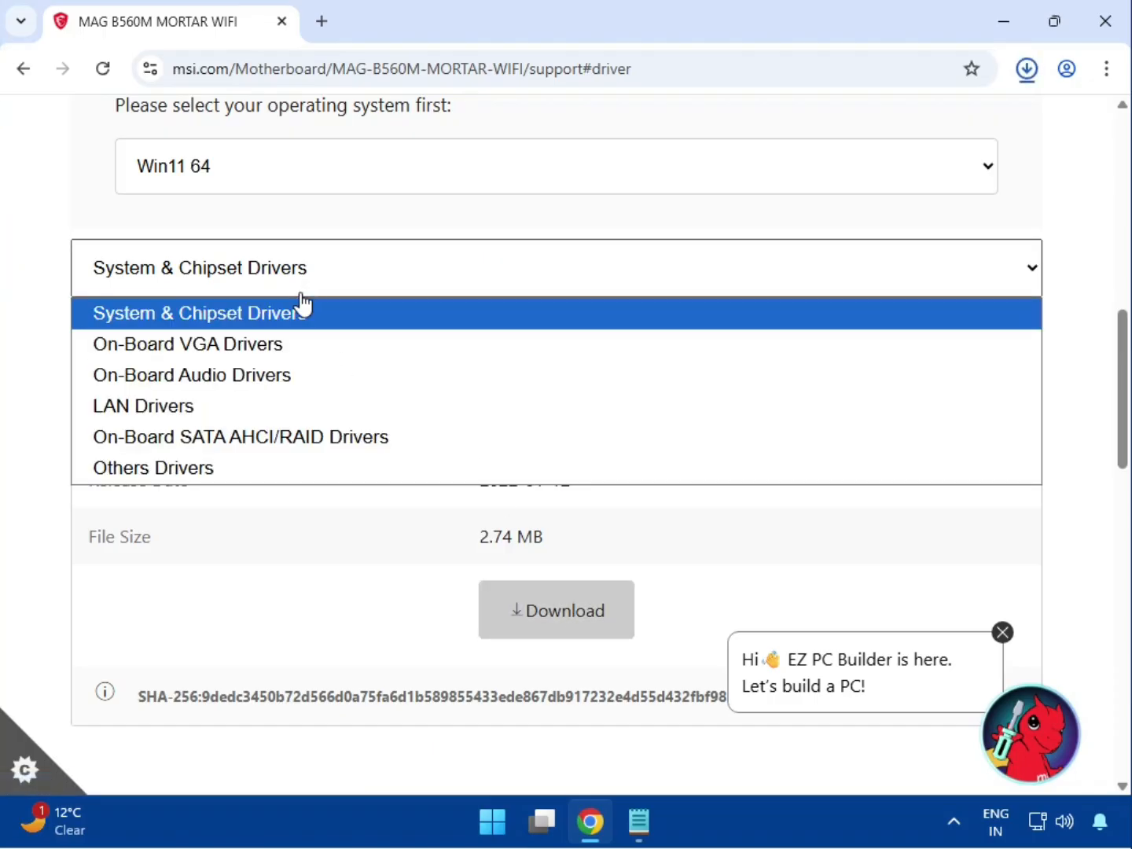
{"action": "left_click", "coordinate": [289, 345]}
{"action": "left_click_drag", "start_coordinate": [478, 370], "coordinate": [629, 400]}
{"action": "left_click", "coordinate": [613, 626]}
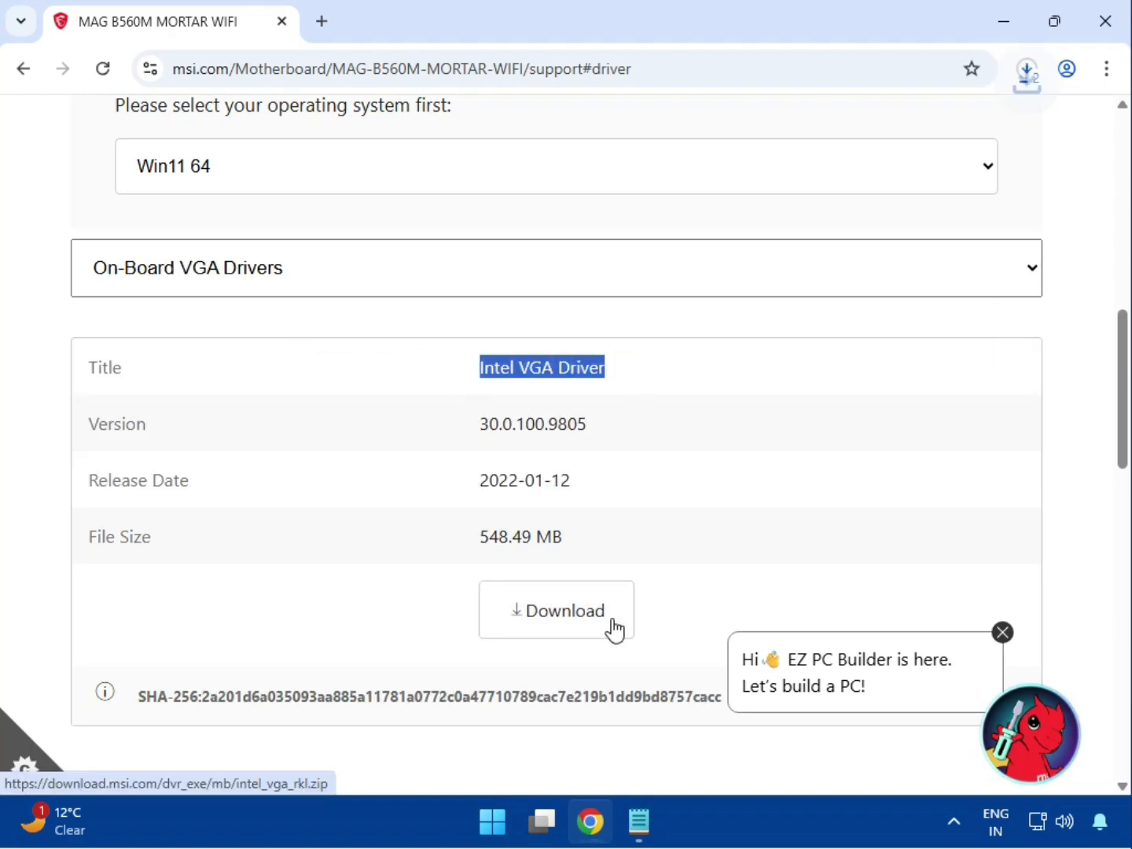
Switch to On-Board Audio Drivers and download the Realtek HD Universal Driver.
{"action": "left_click", "coordinate": [274, 275]}
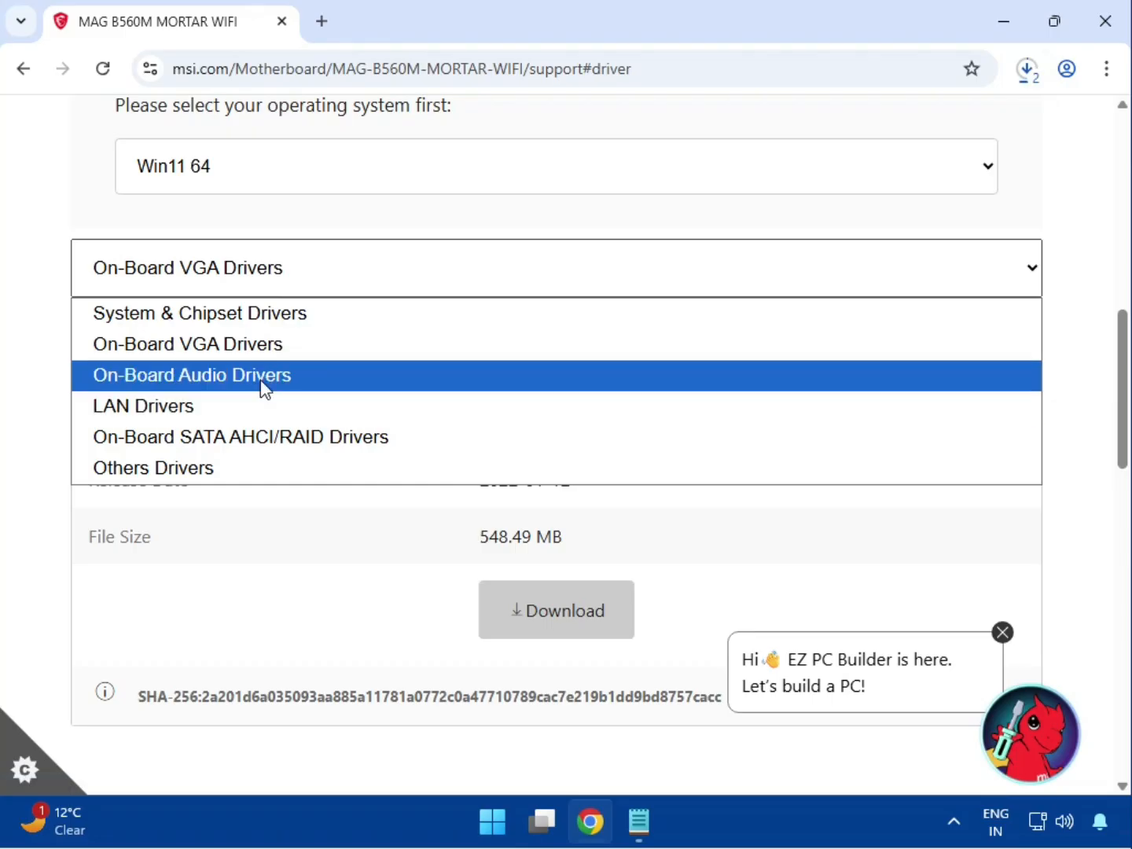
{"action": "left_click", "coordinate": [294, 375]}
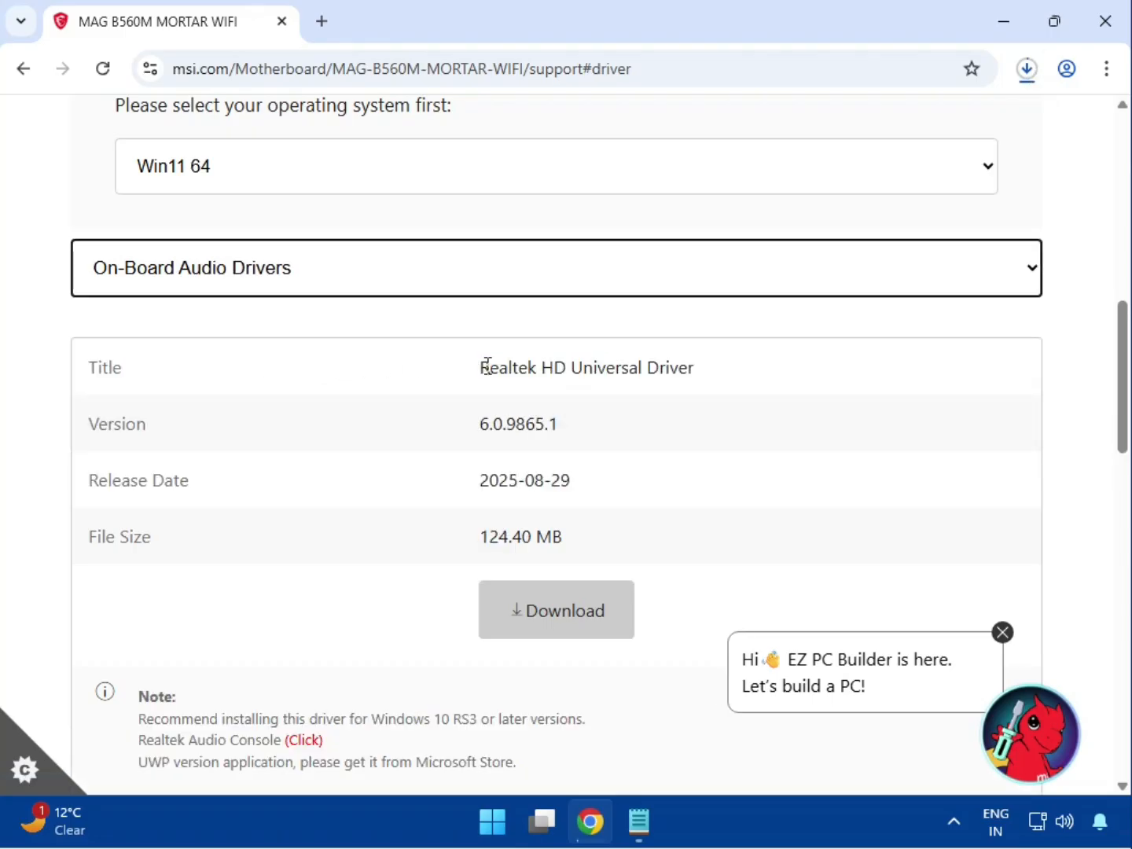
{"action": "left_click_drag", "start_coordinate": [487, 365], "coordinate": [685, 499]}
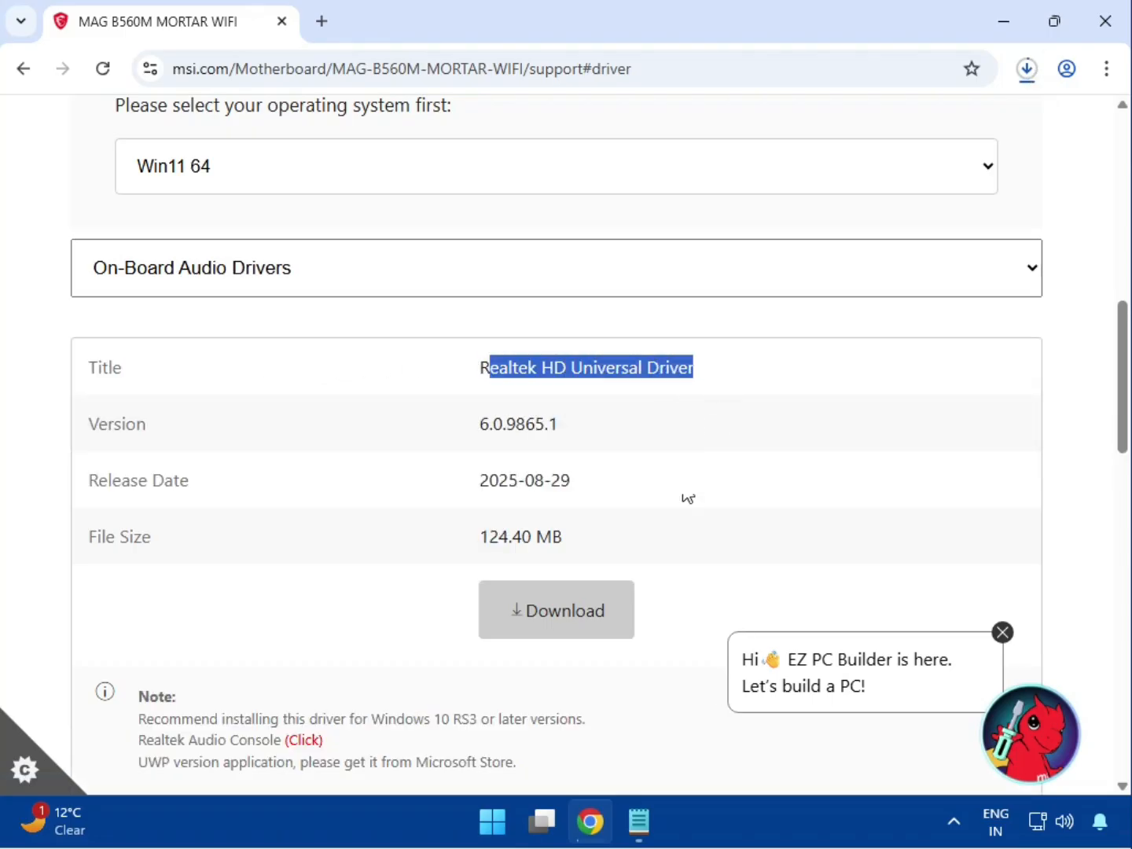
{"action": "left_click", "coordinate": [611, 609]}
Switch to LAN Drivers and download the Realtek PCI-E Ethernet Drivers.
{"action": "left_click", "coordinate": [322, 275]}
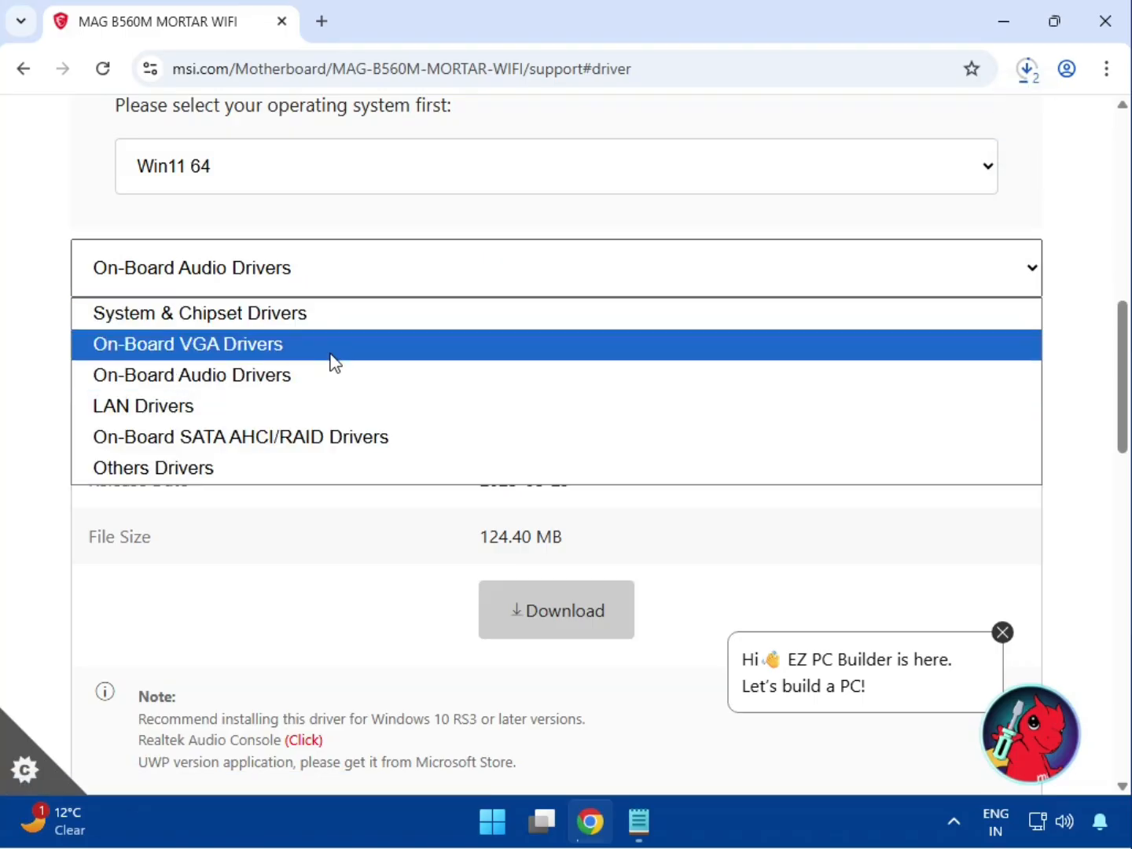
{"action": "scroll", "coordinate": [407, 570], "scroll_direction": "down", "scroll_amount": 4}
{"action": "scroll", "coordinate": [413, 589], "scroll_direction": "up", "scroll_amount": 6}
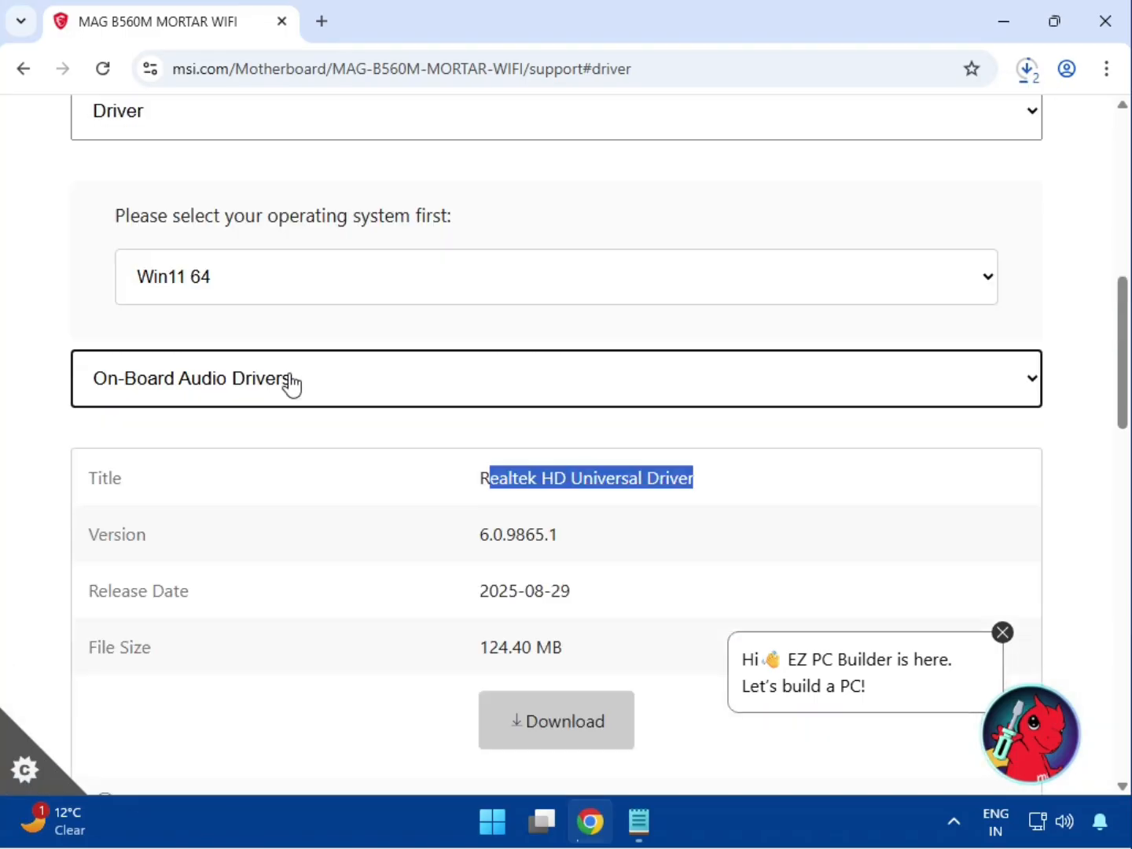
{"action": "left_click", "coordinate": [291, 386]}
{"action": "left_click", "coordinate": [292, 517]}
{"action": "scroll", "coordinate": [313, 450], "scroll_direction": "down", "scroll_amount": 2}
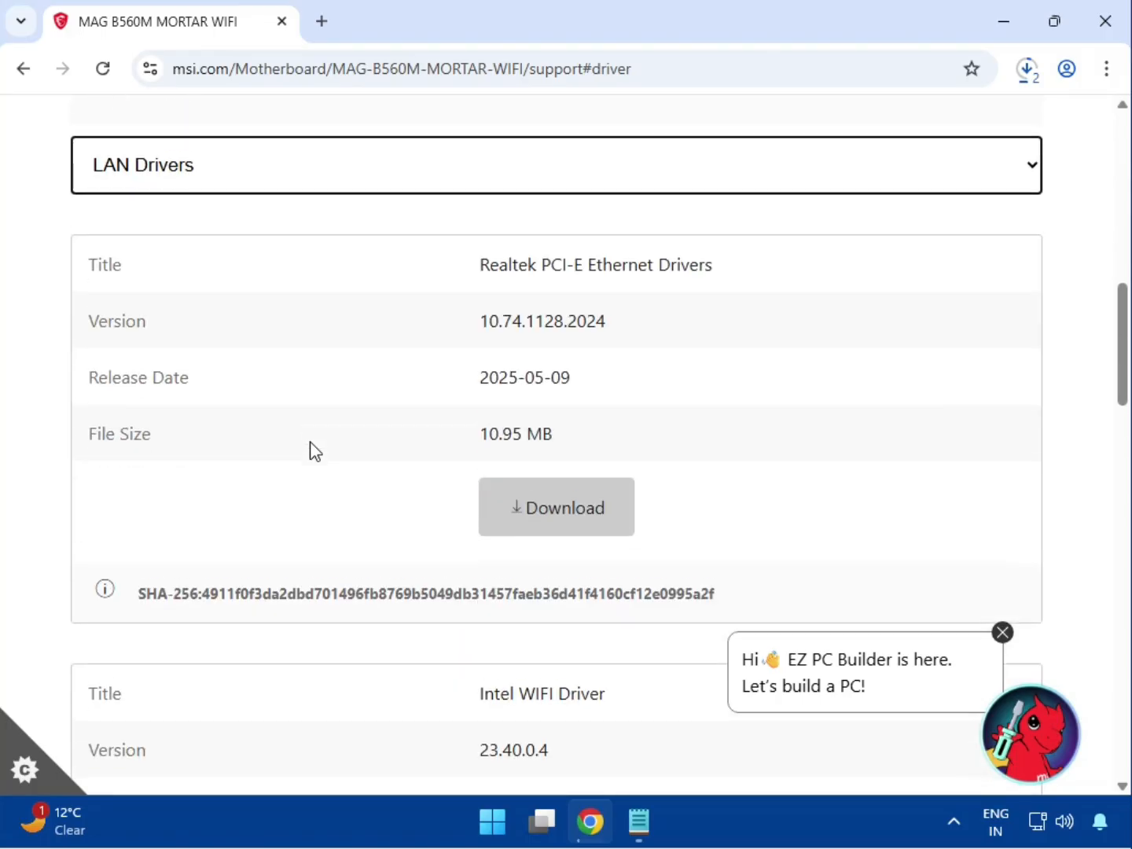
{"action": "left_click_drag", "start_coordinate": [535, 257], "coordinate": [722, 259]}
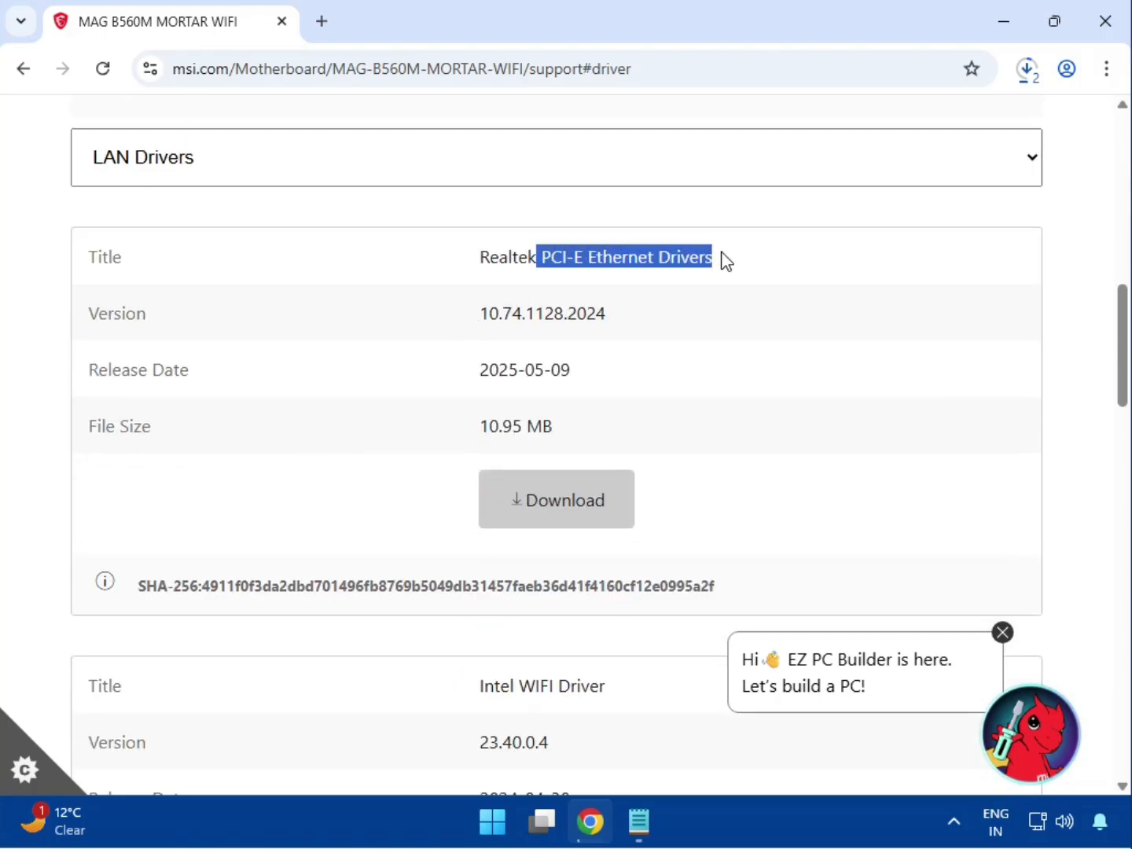
{"action": "left_click", "coordinate": [599, 479]}
Download the Intel WIFI Driver from the LAN Drivers category.
{"action": "scroll", "coordinate": [571, 539], "scroll_direction": "down", "scroll_amount": 4}
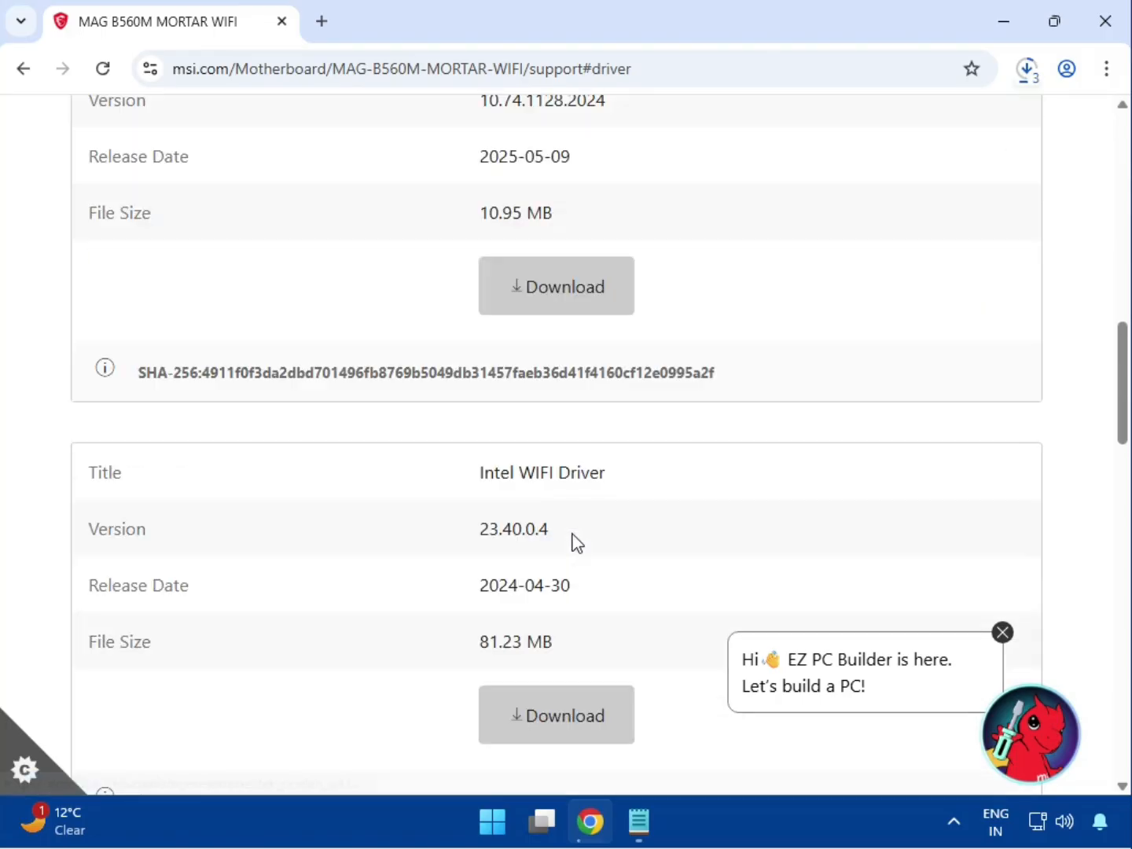
{"action": "left_click_drag", "start_coordinate": [553, 352], "coordinate": [607, 352]}
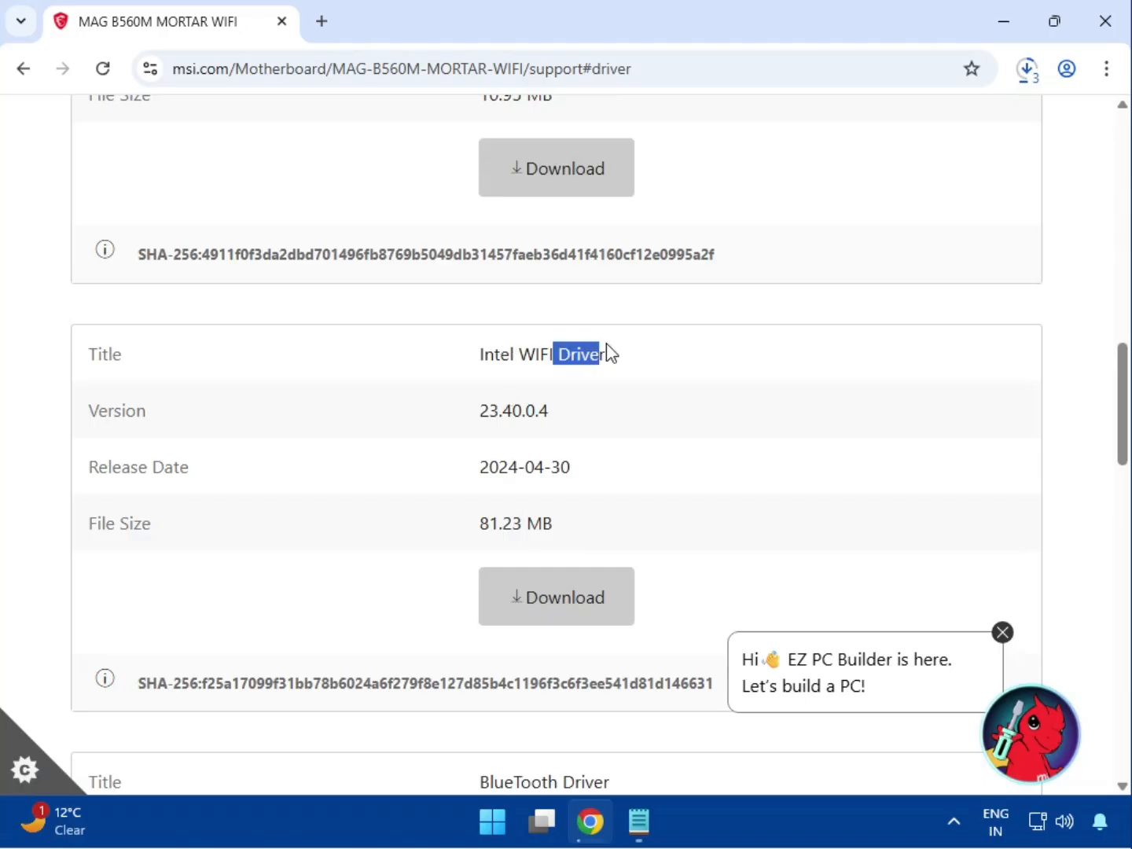
{"action": "left_click", "coordinate": [584, 606]}
Download the BlueTooth Driver from the LAN Drivers category.
{"action": "scroll", "coordinate": [581, 609], "scroll_direction": "down", "scroll_amount": 4}
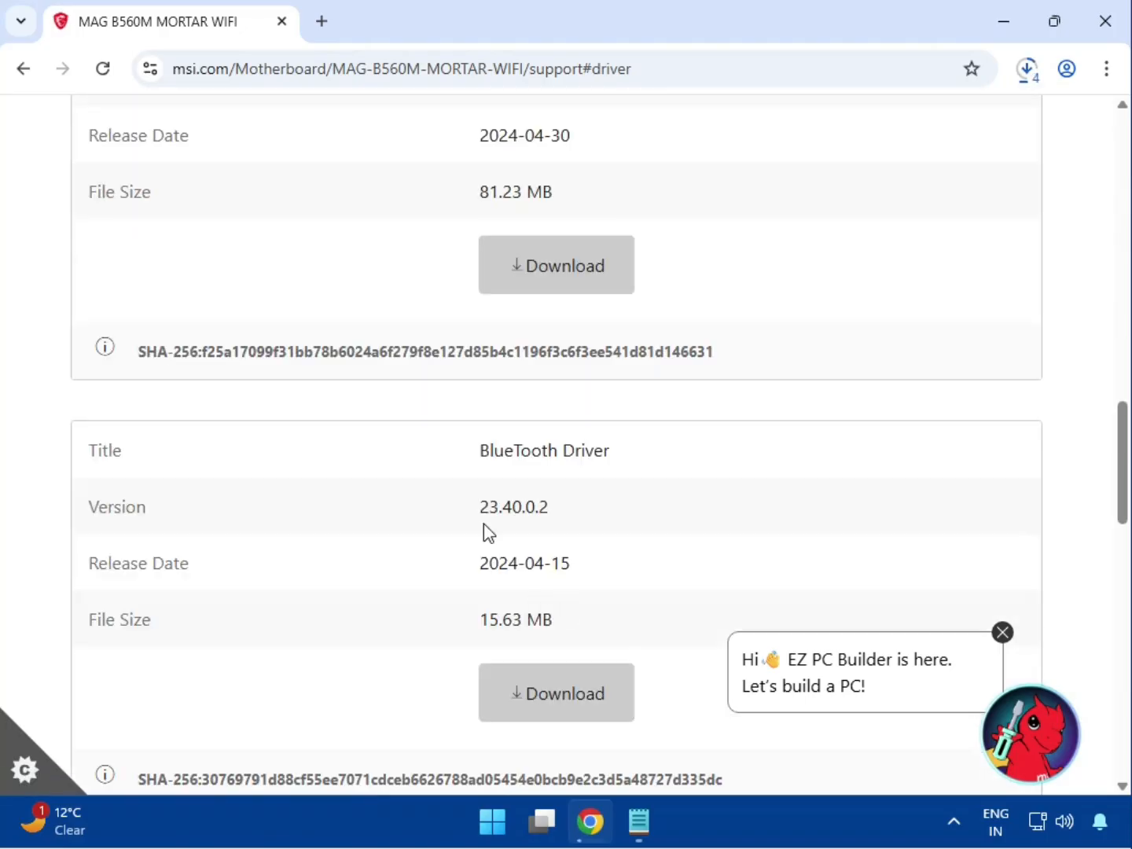
{"action": "left_click_drag", "start_coordinate": [487, 455], "coordinate": [657, 462]}
{"action": "left_click", "coordinate": [595, 683]}
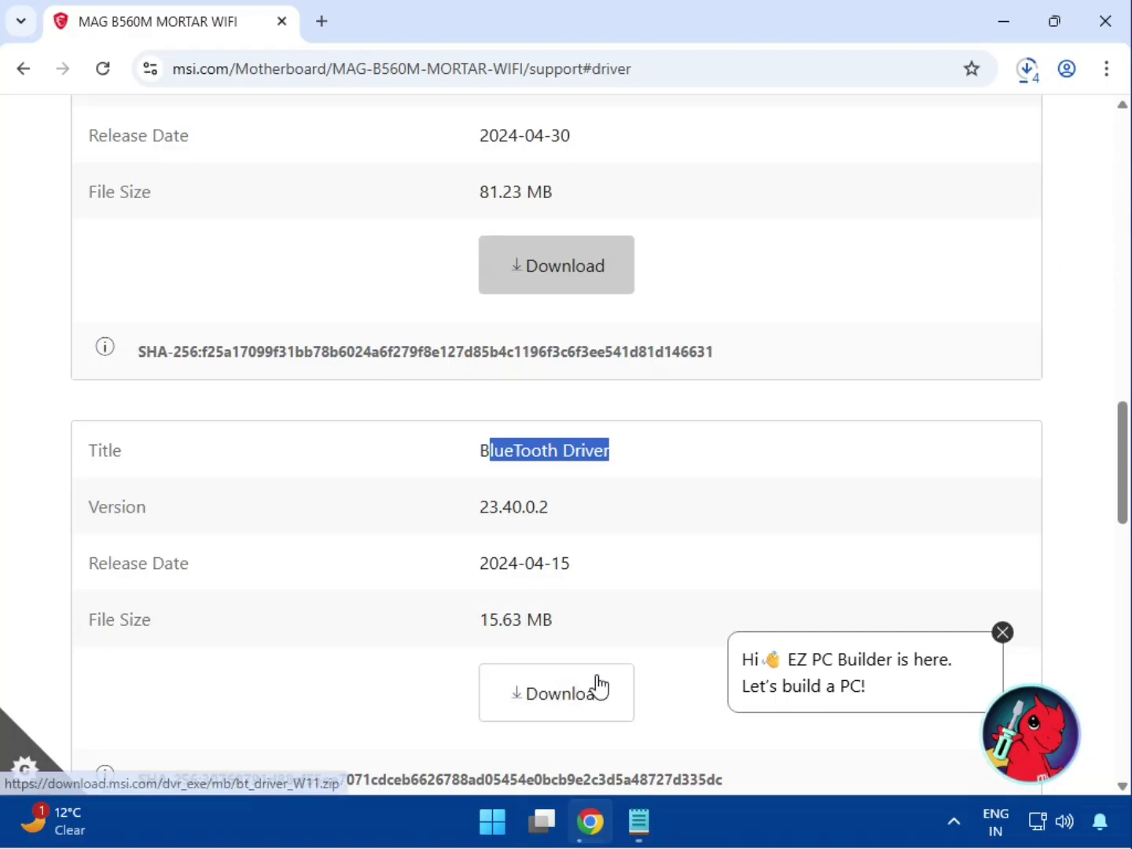
Open the full download history and show bt_drivers (3).zip in its Downloads folder.
{"action": "scroll", "coordinate": [595, 682], "scroll_direction": "down", "scroll_amount": 7}
{"action": "scroll", "coordinate": [597, 677], "scroll_direction": "up", "scroll_amount": 11}
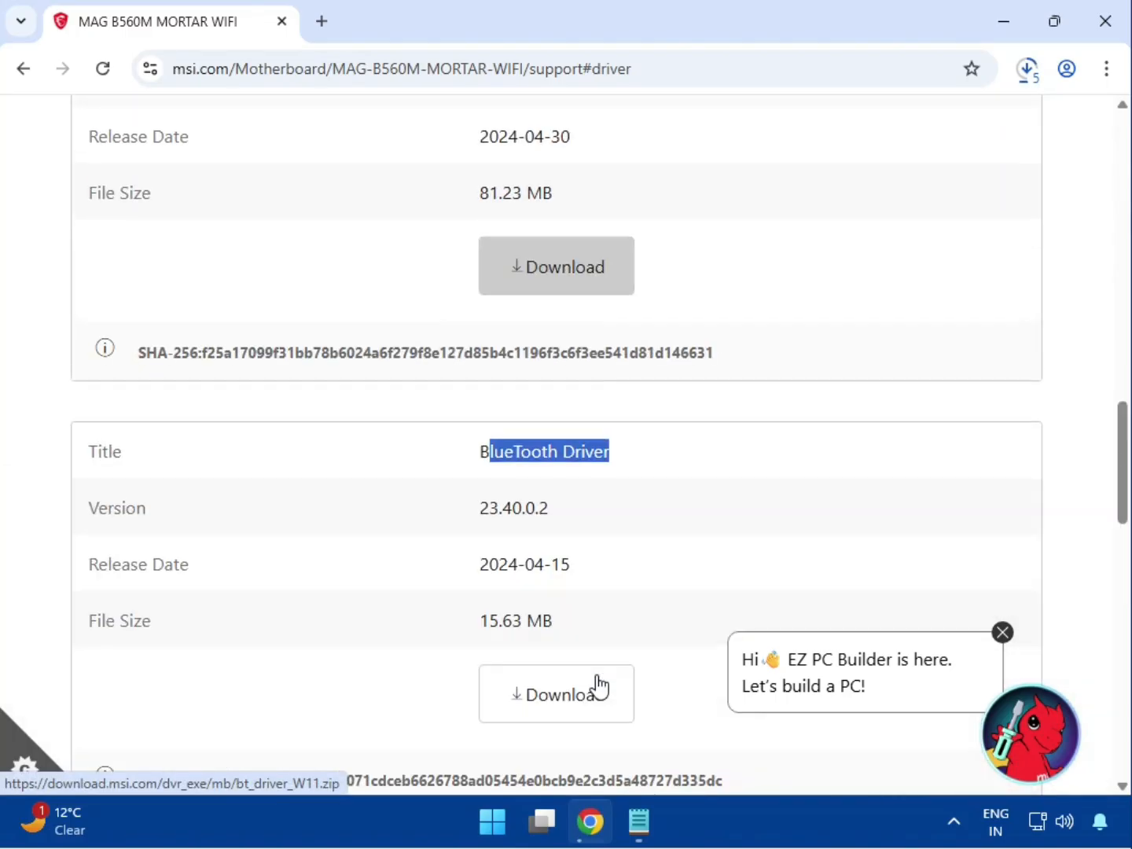
{"action": "scroll", "coordinate": [595, 677], "scroll_direction": "up", "scroll_amount": 4}
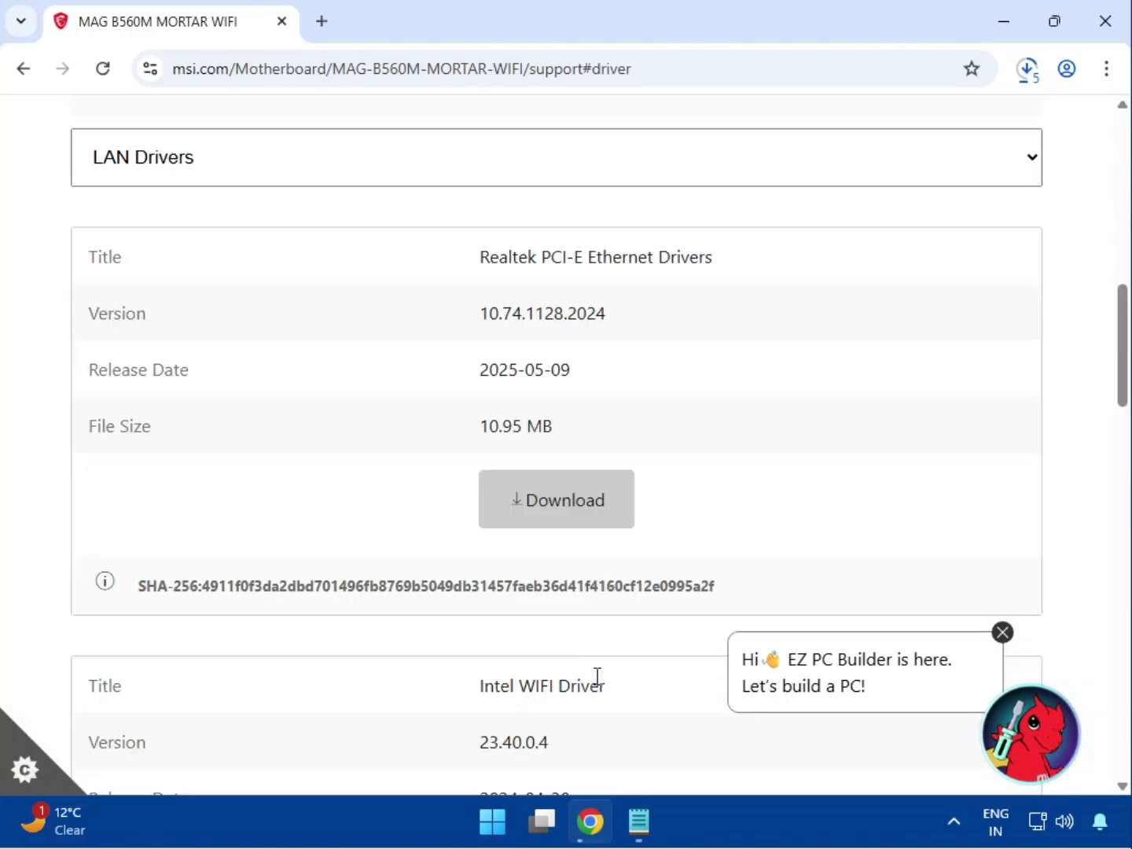
{"action": "left_click", "coordinate": [1032, 71]}
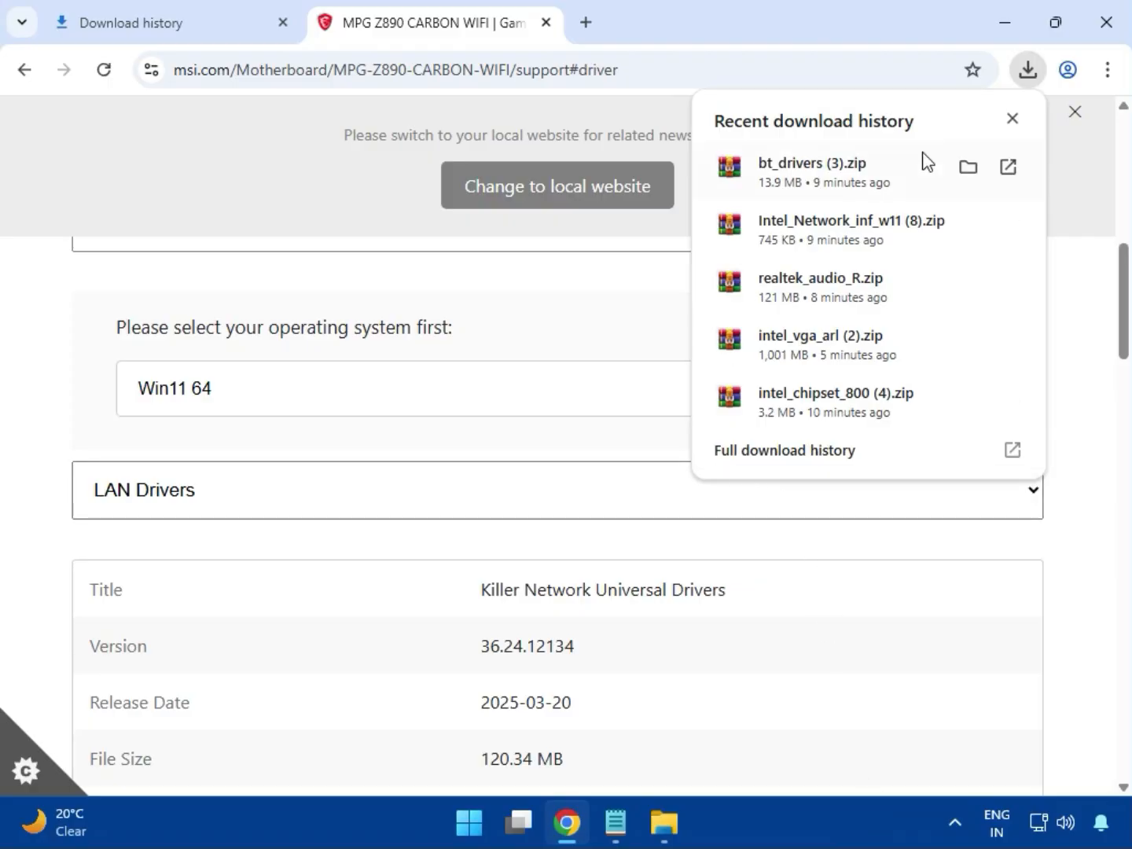
{"action": "left_click", "coordinate": [753, 459]}
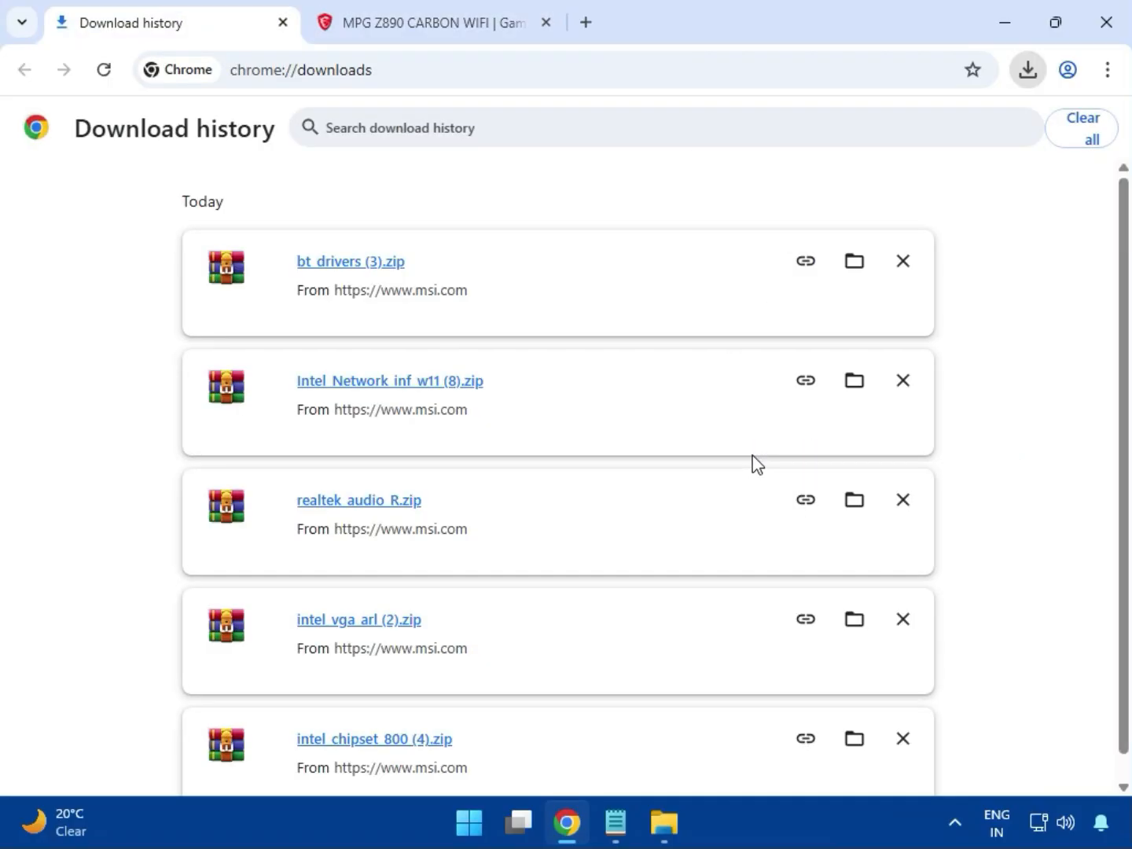
{"action": "left_click", "coordinate": [851, 264]}
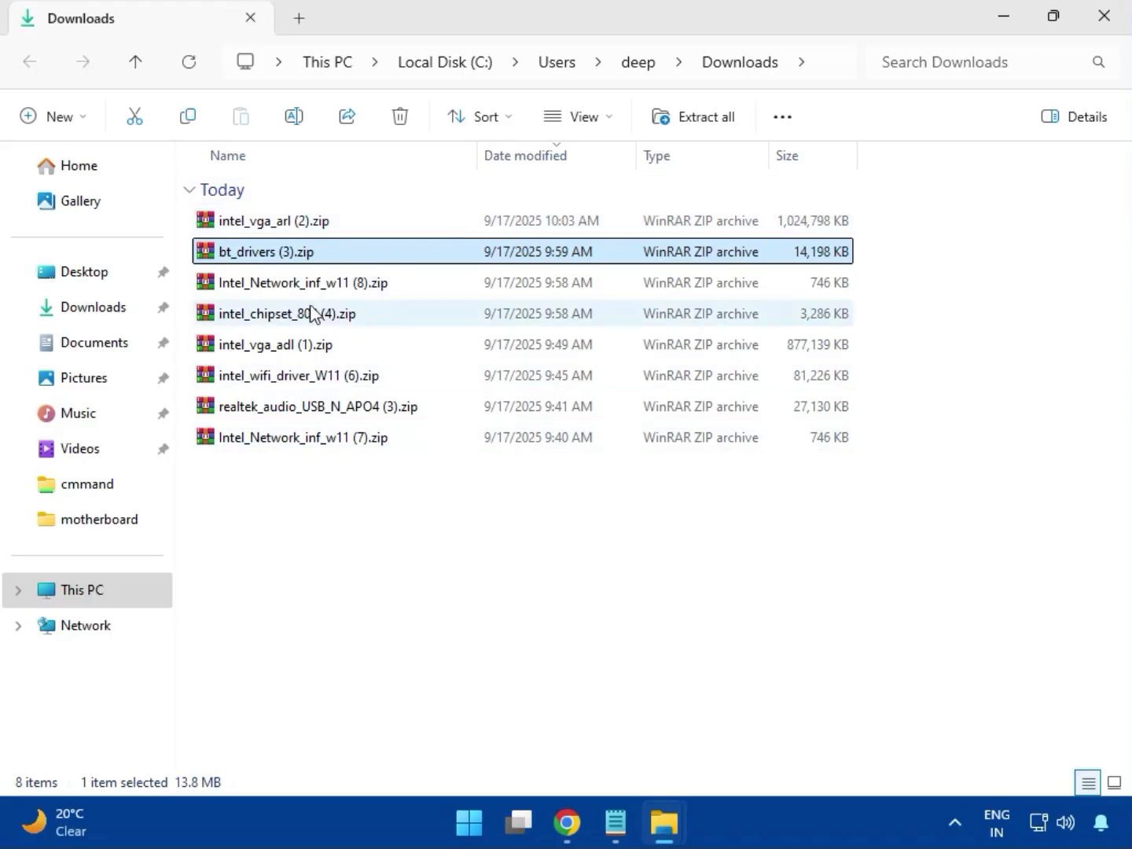
Open intel_vga_arl (2).zip in WinRAR, dismiss the licence reminder, and select Installer.exe inside the Intel VGA Driver_32.0.101.6629 folder.
{"action": "left_click", "coordinate": [315, 231]}
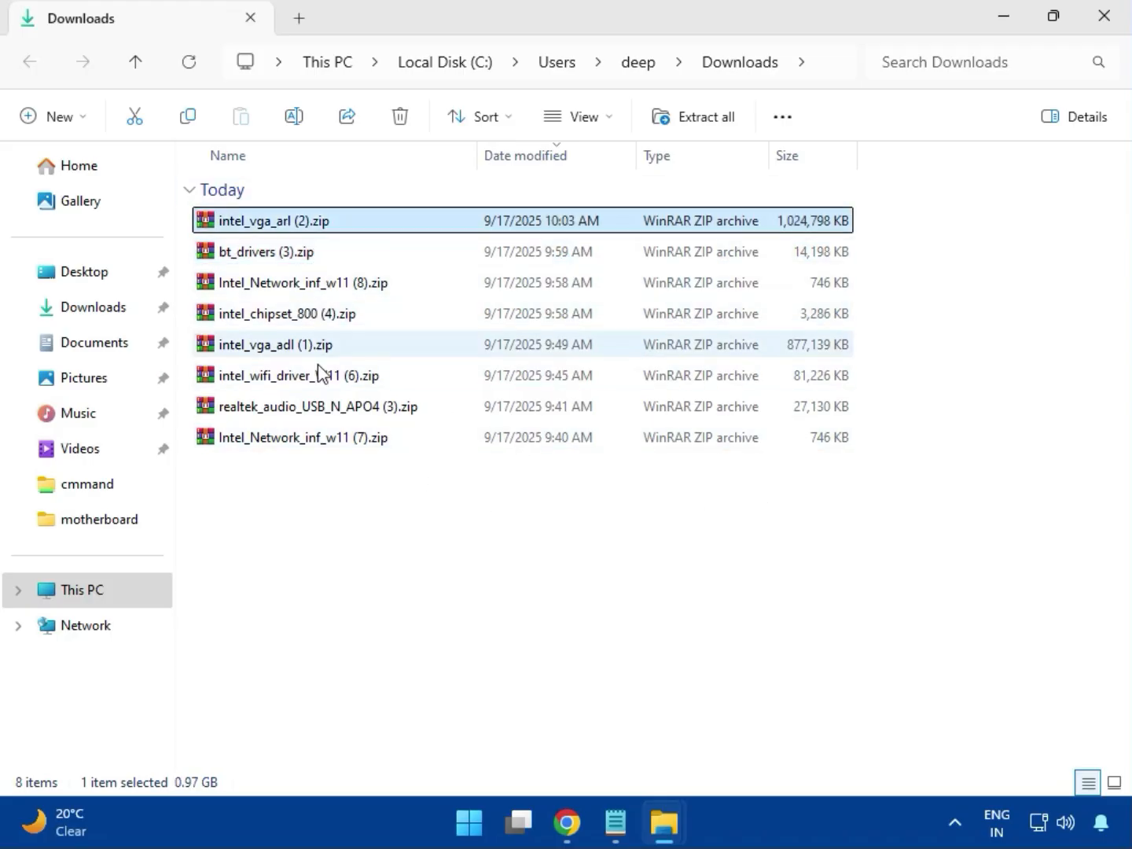
{"action": "double_click", "coordinate": [308, 228]}
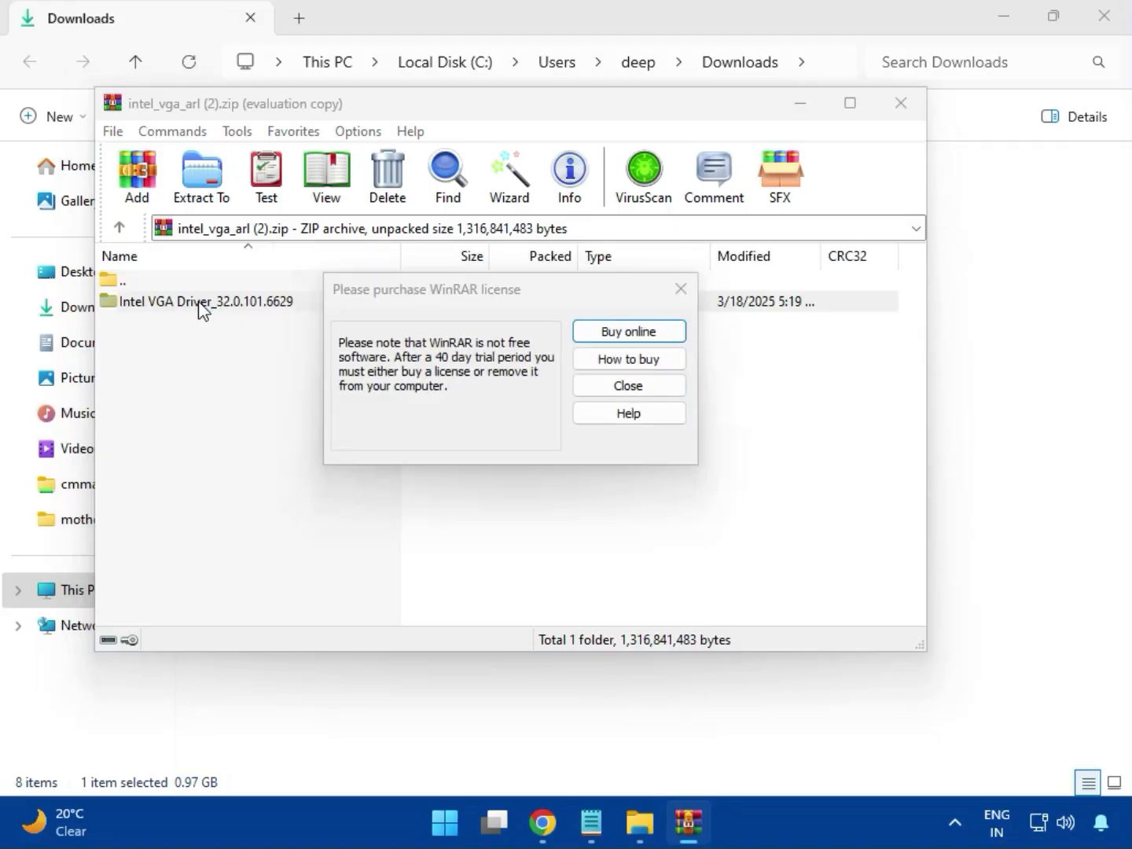
{"action": "left_click", "coordinate": [677, 289]}
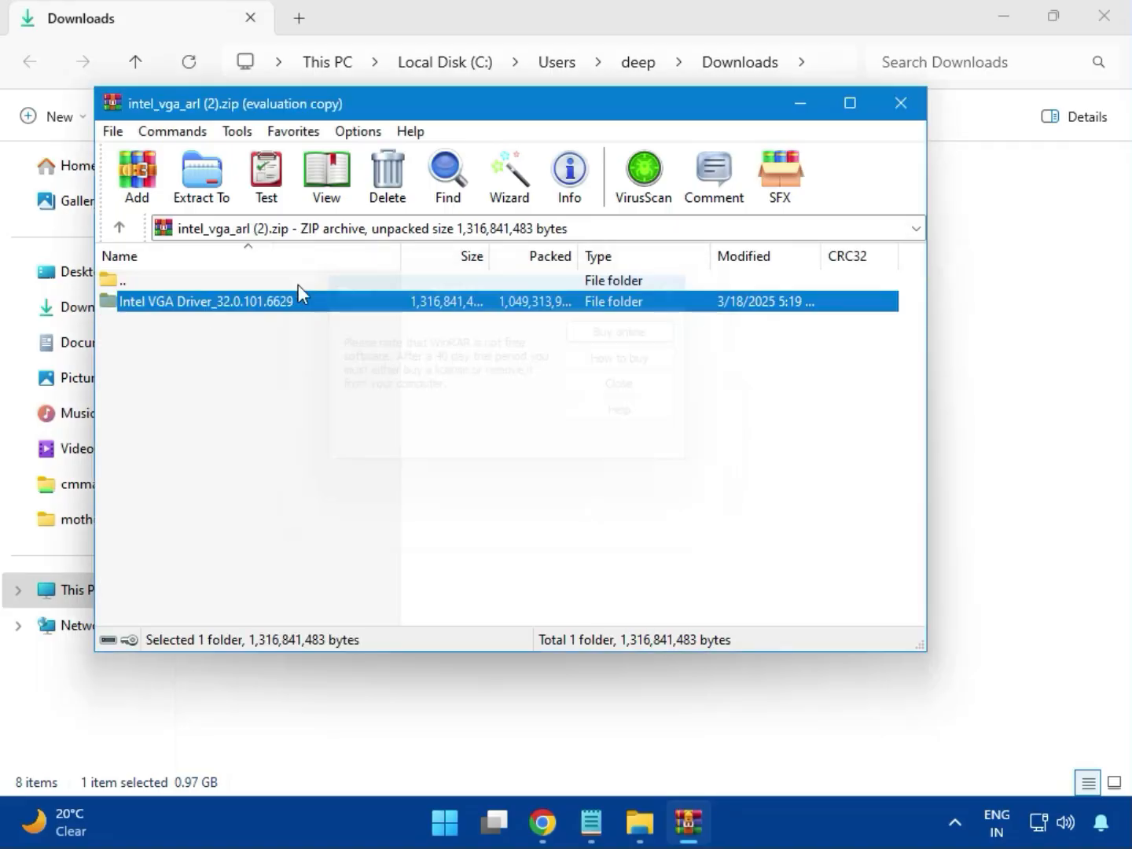
{"action": "double_click", "coordinate": [234, 301]}
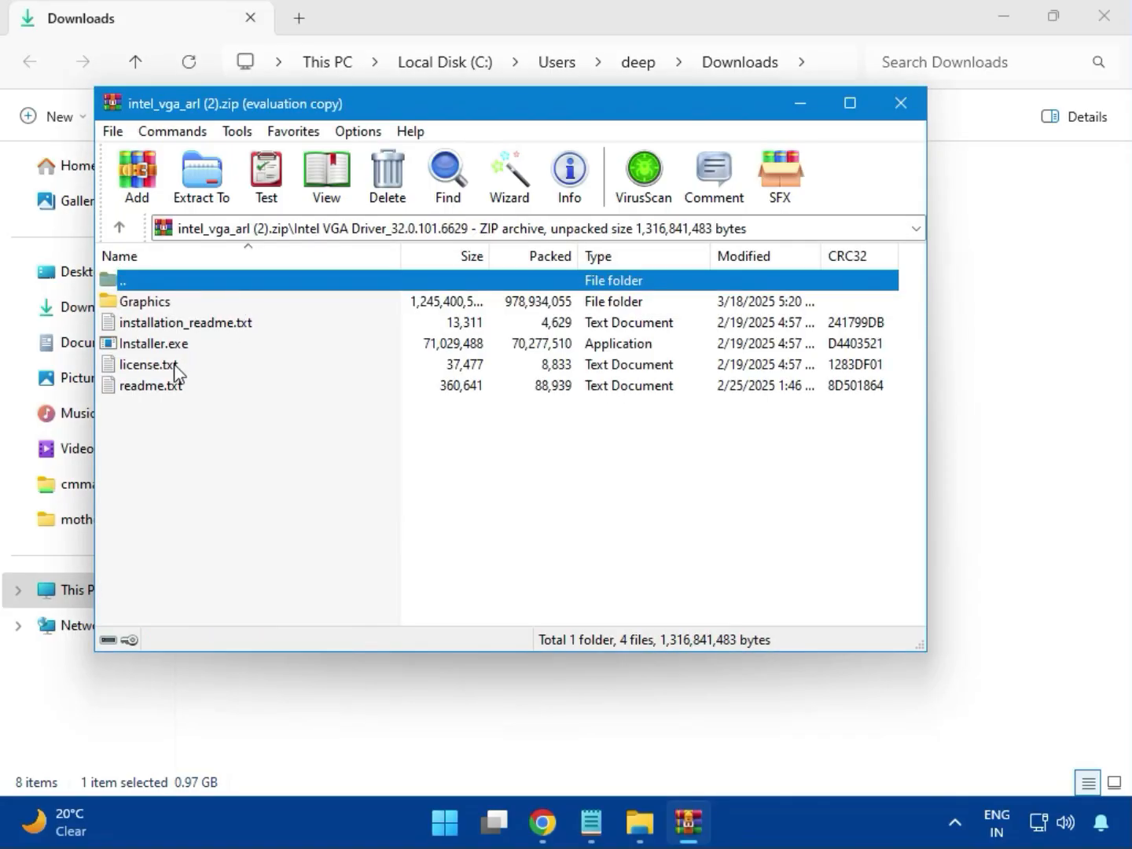
{"action": "left_click", "coordinate": [188, 346]}
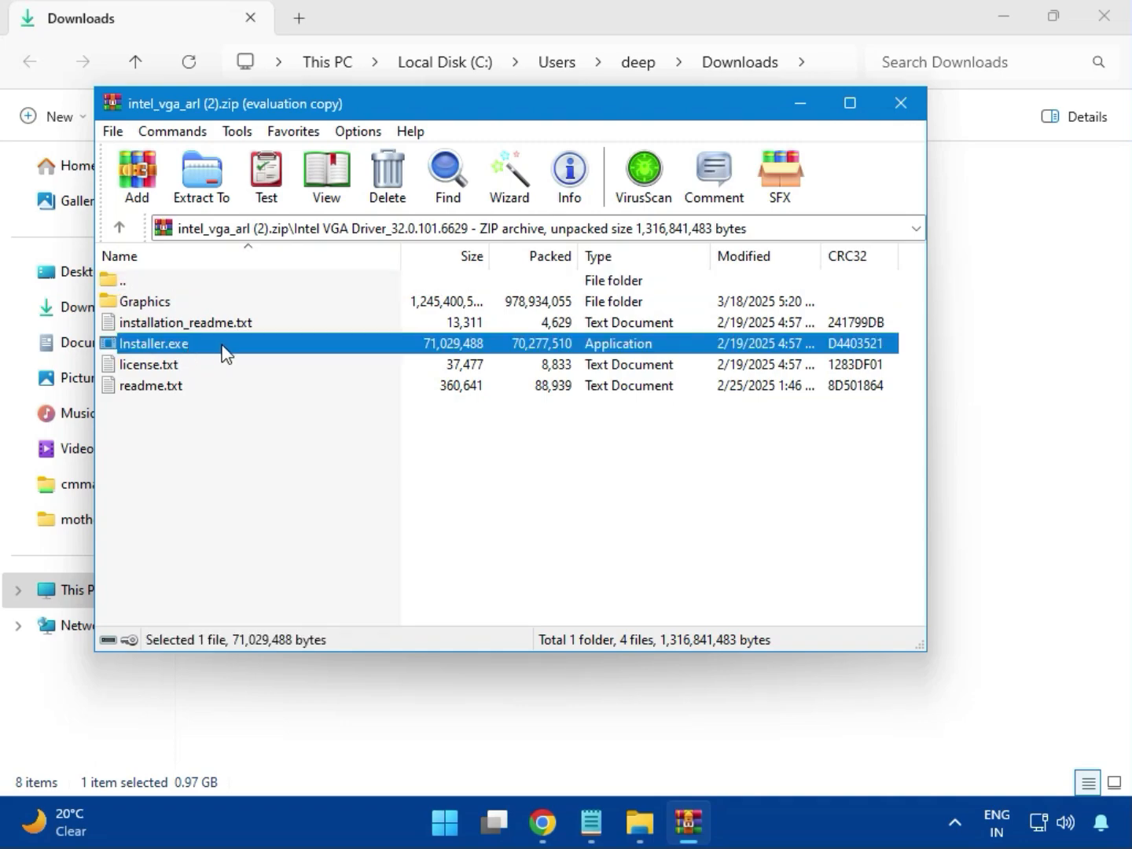
Try to install the Intel graphics driver with Installer.exe, allowing it to make changes, and close the installer and the archive.
{"action": "double_click", "coordinate": [223, 345]}
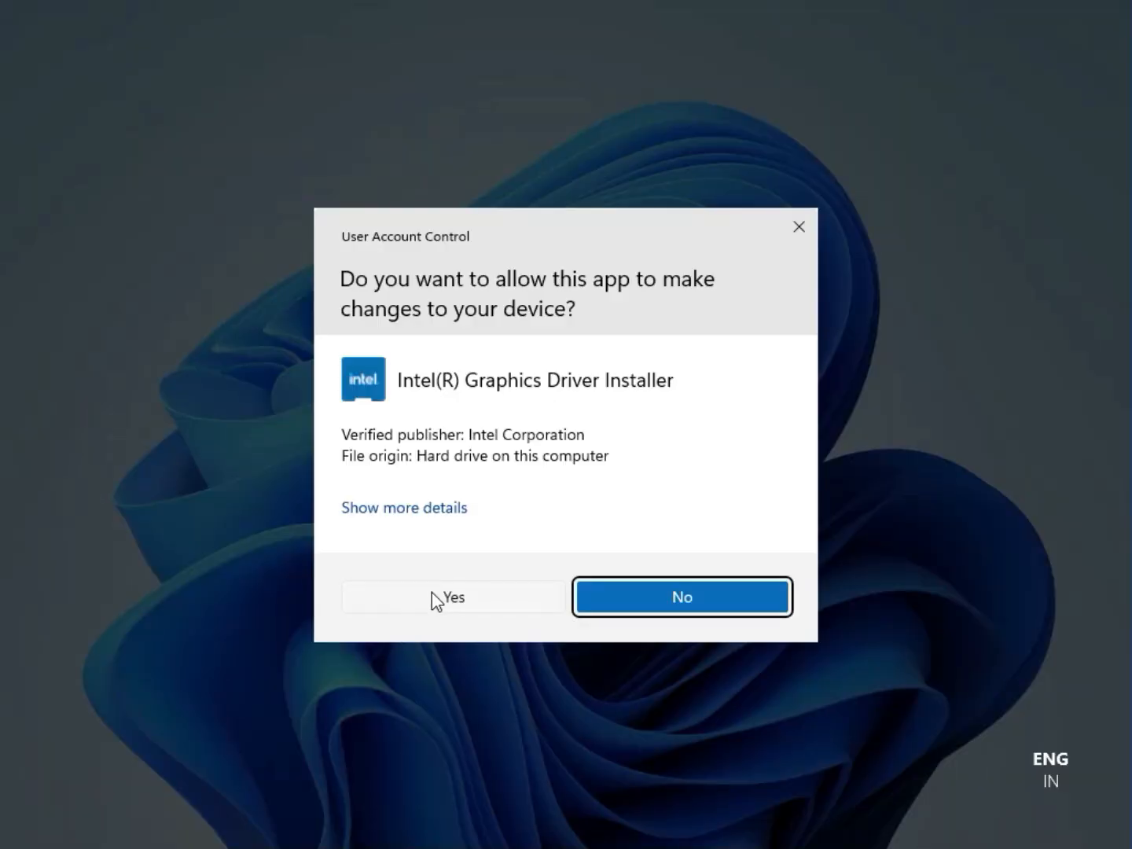
{"action": "left_click", "coordinate": [437, 597]}
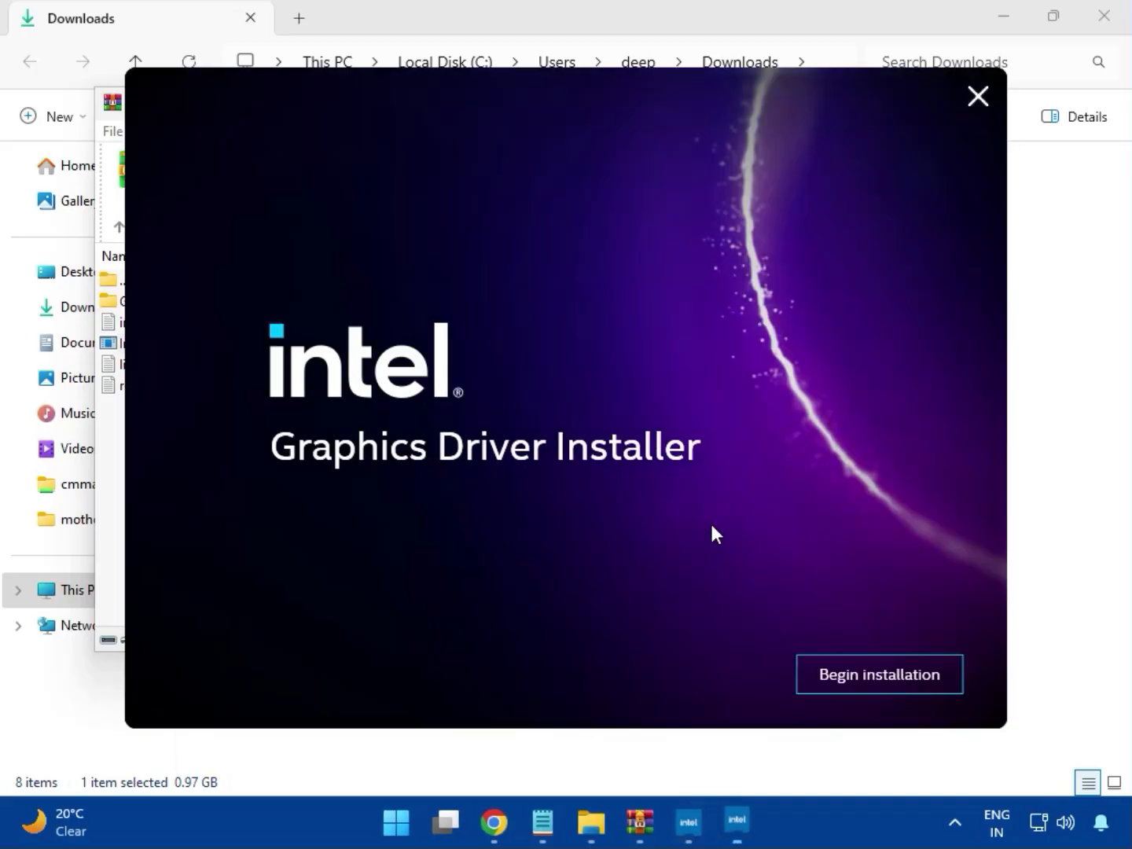
{"action": "left_click", "coordinate": [864, 674]}
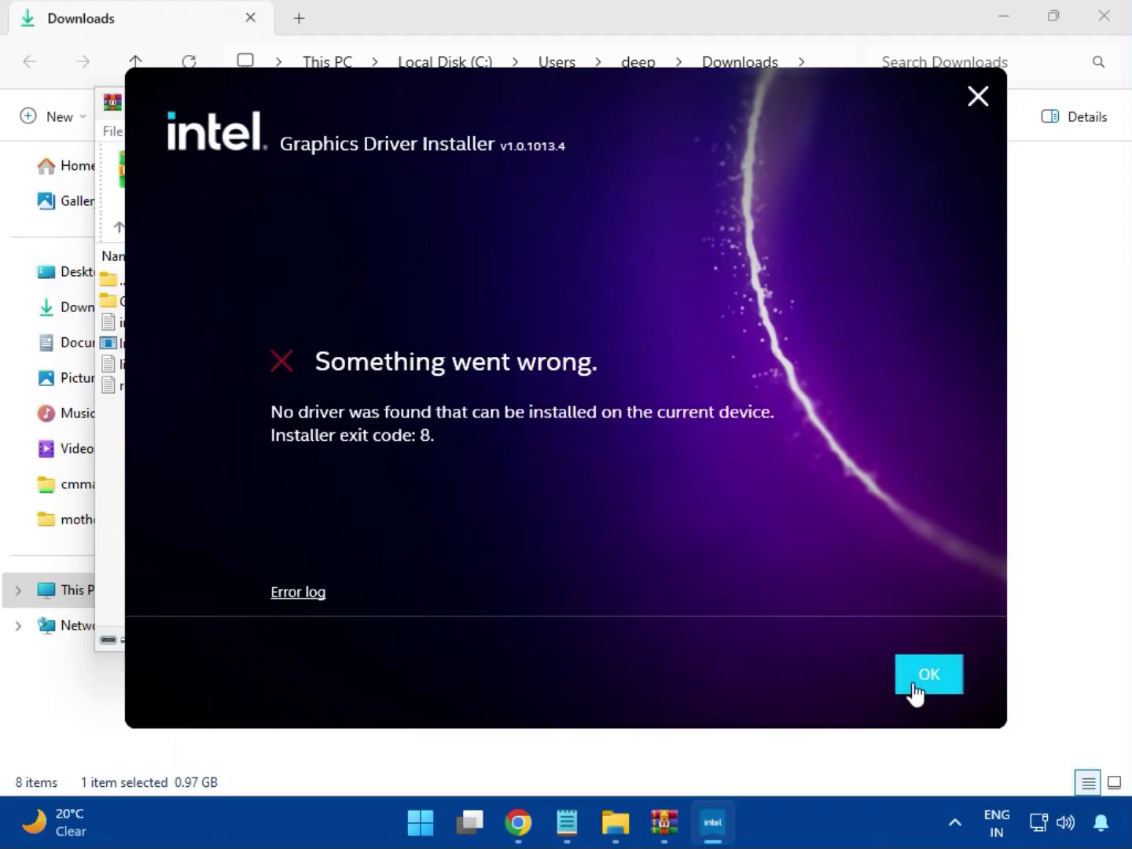
{"action": "left_click", "coordinate": [914, 690]}
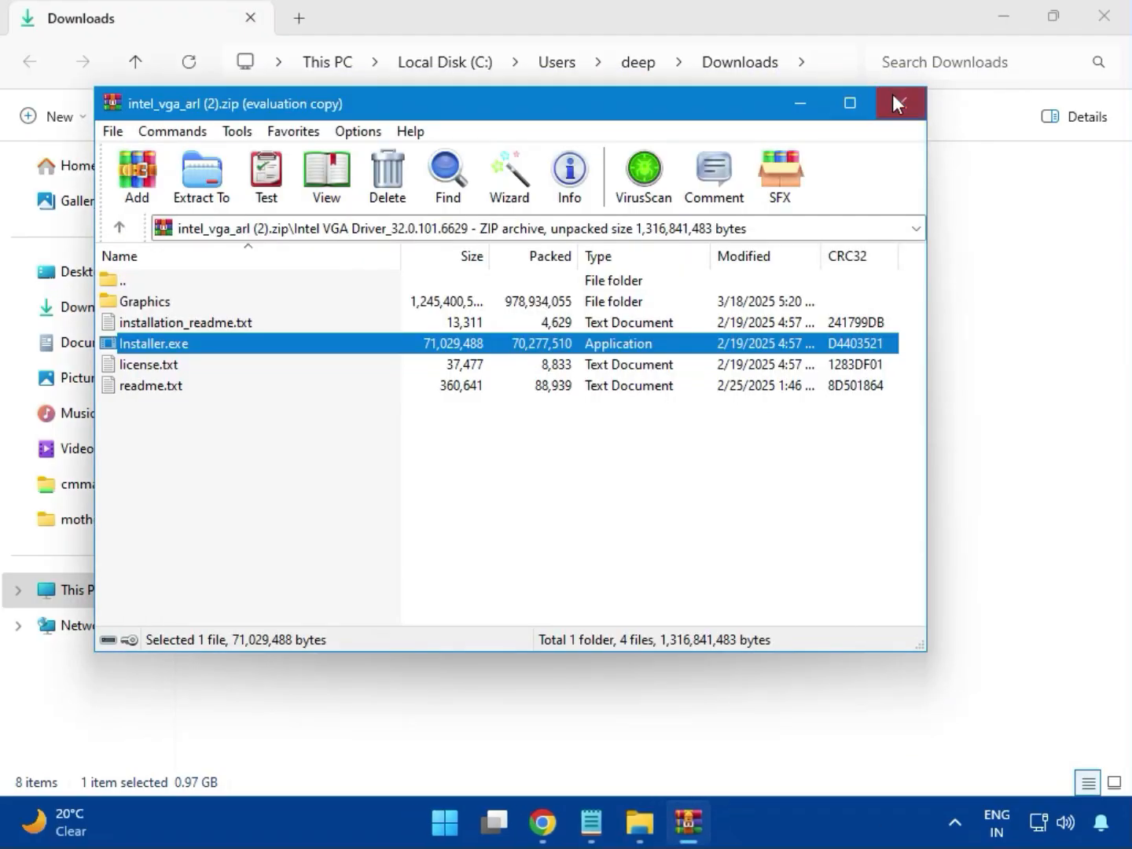
{"action": "left_click", "coordinate": [899, 102]}
Open bt_drivers (3).zip, dismiss the WinRAR reminder, and launch Intel Bluetooth.msi from the Intel BlueTooth Driver_23.70.0.2 folder.
{"action": "left_click", "coordinate": [234, 261]}
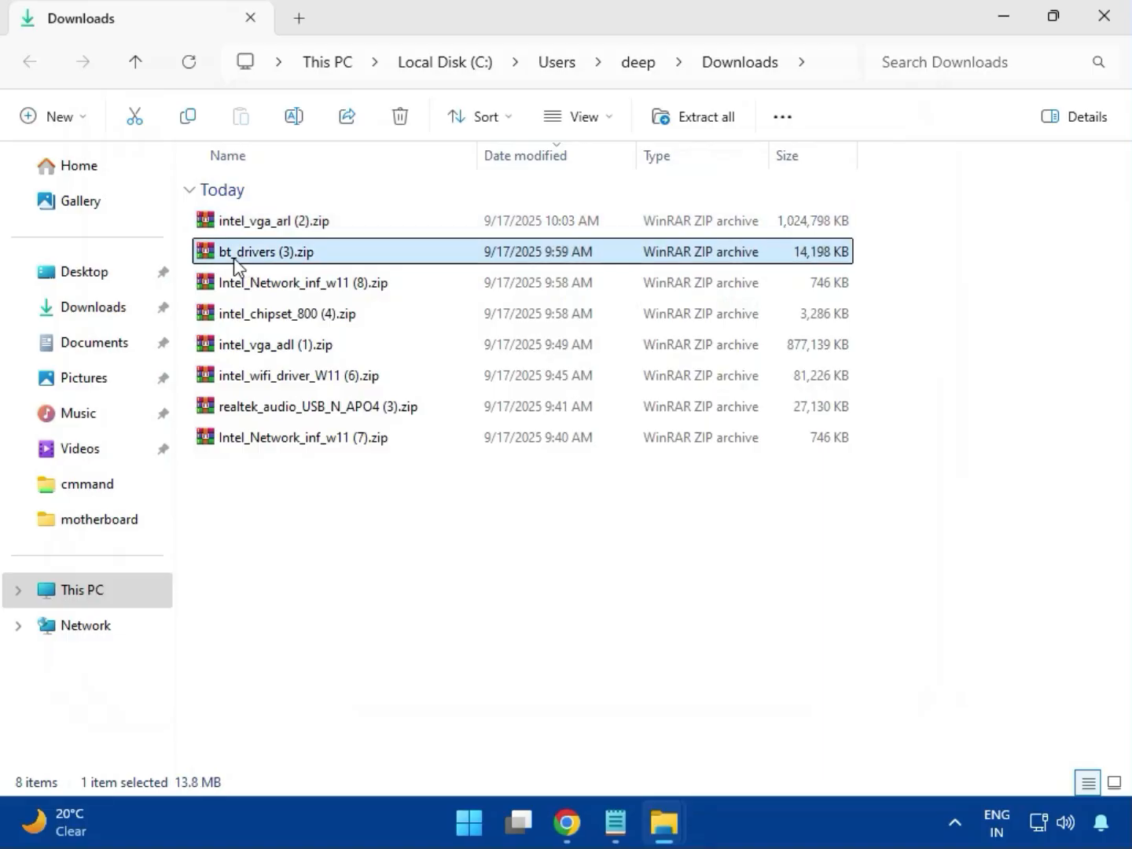
{"action": "double_click", "coordinate": [273, 257]}
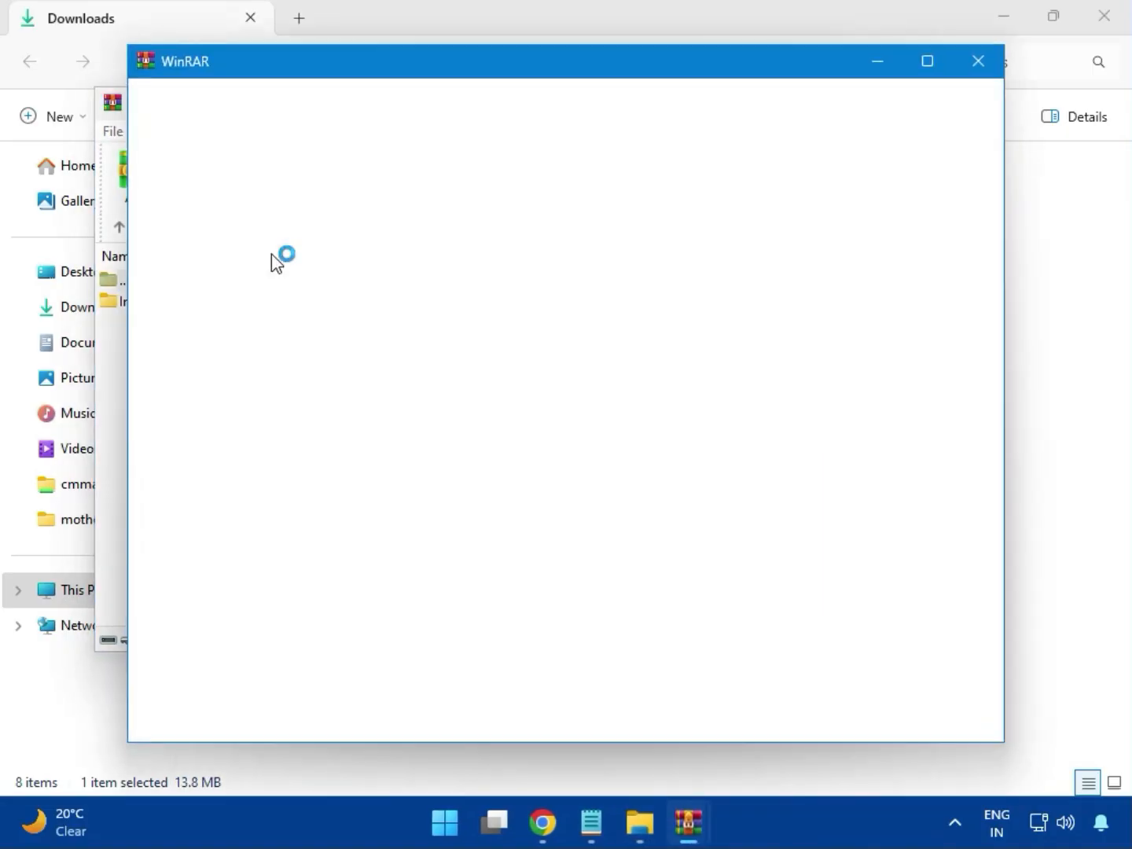
{"action": "left_click", "coordinate": [978, 60]}
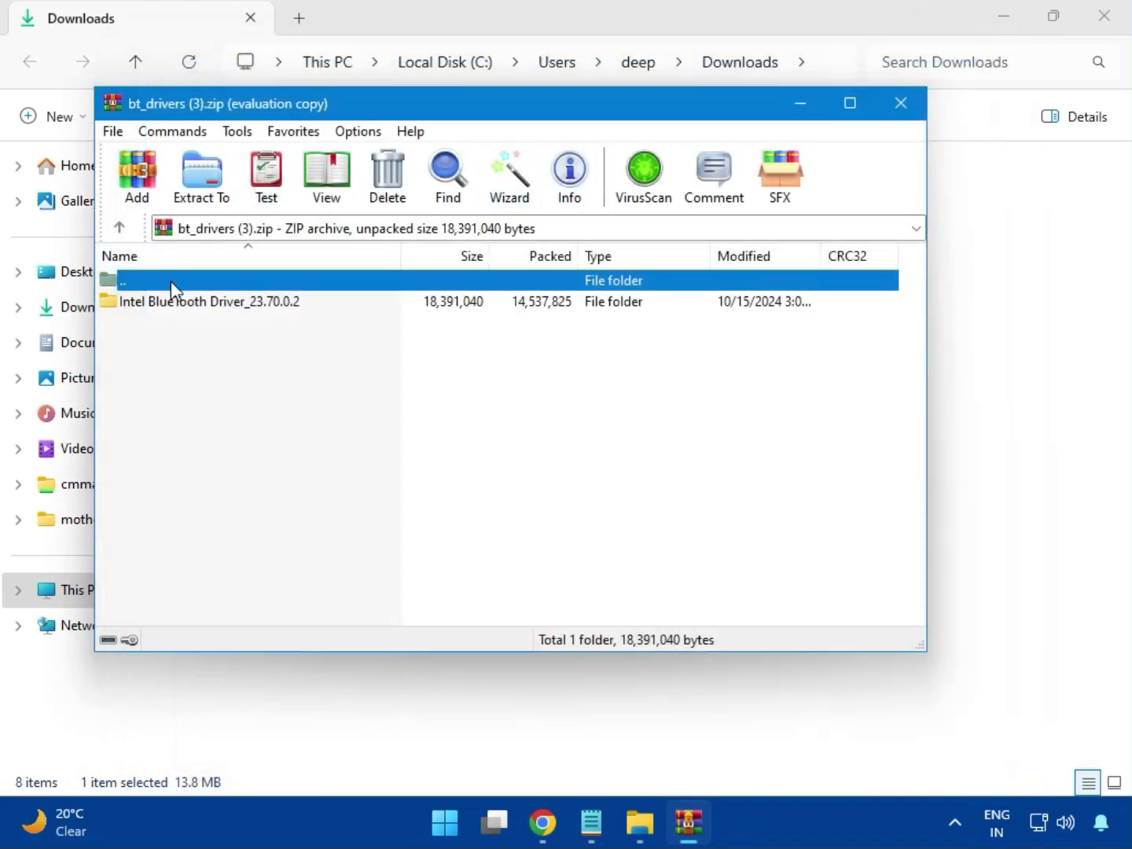
{"action": "left_click", "coordinate": [169, 312]}
{"action": "double_click", "coordinate": [210, 312]}
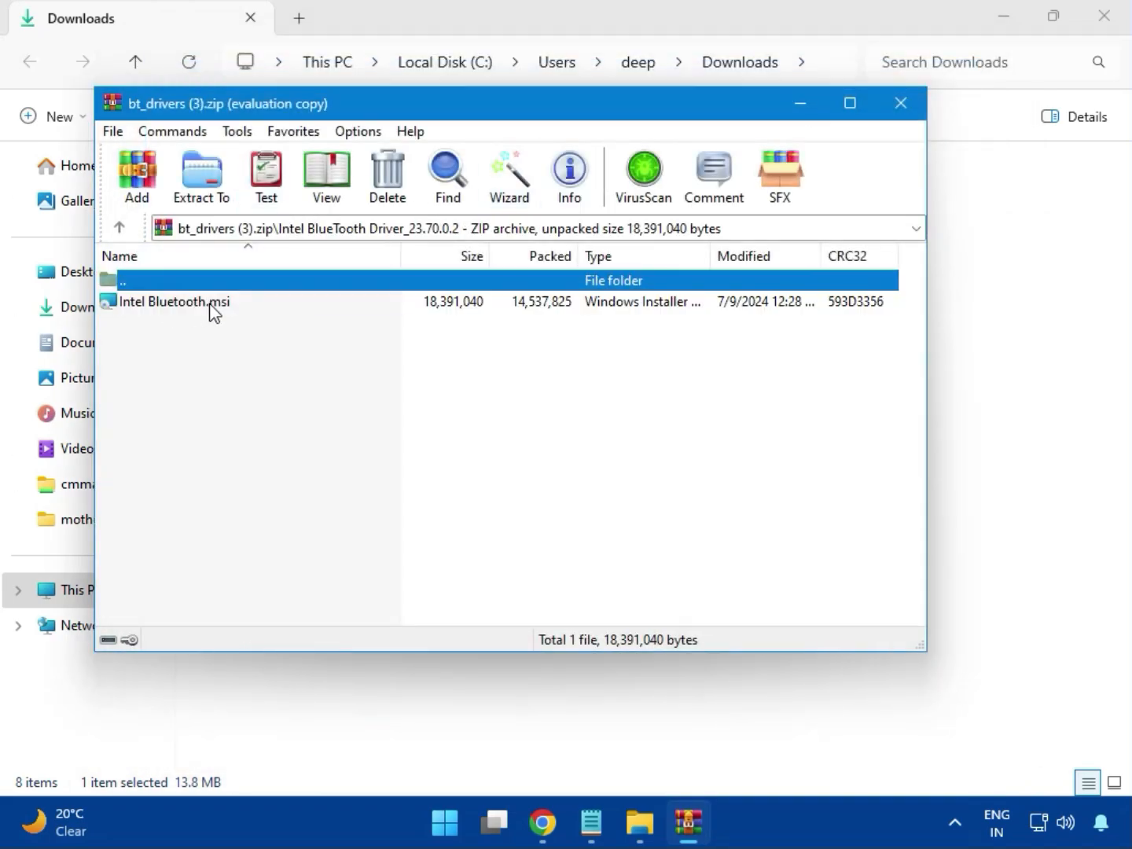
{"action": "double_click", "coordinate": [189, 304]}
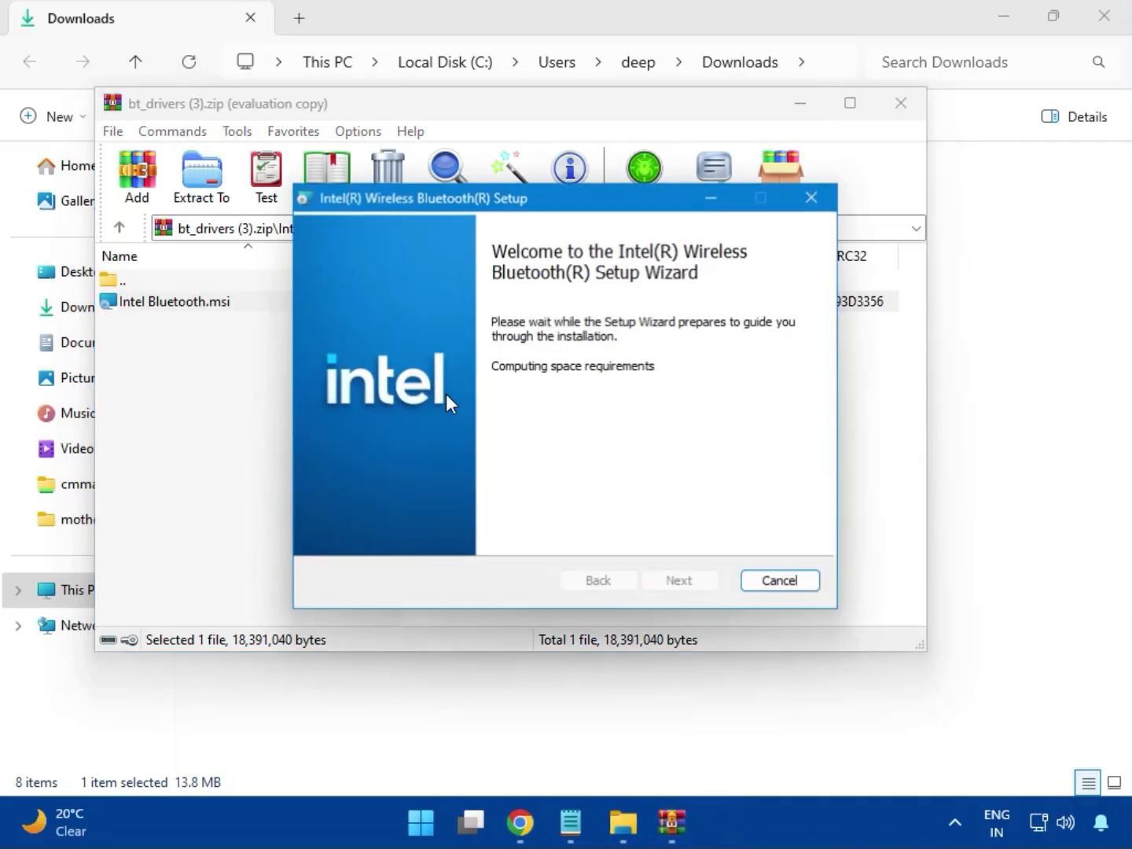
Install Intel Wireless Bluetooth with the licence terms accepted and the Typical setup type, then close the finished wizard and the archive.
{"action": "left_click", "coordinate": [678, 581]}
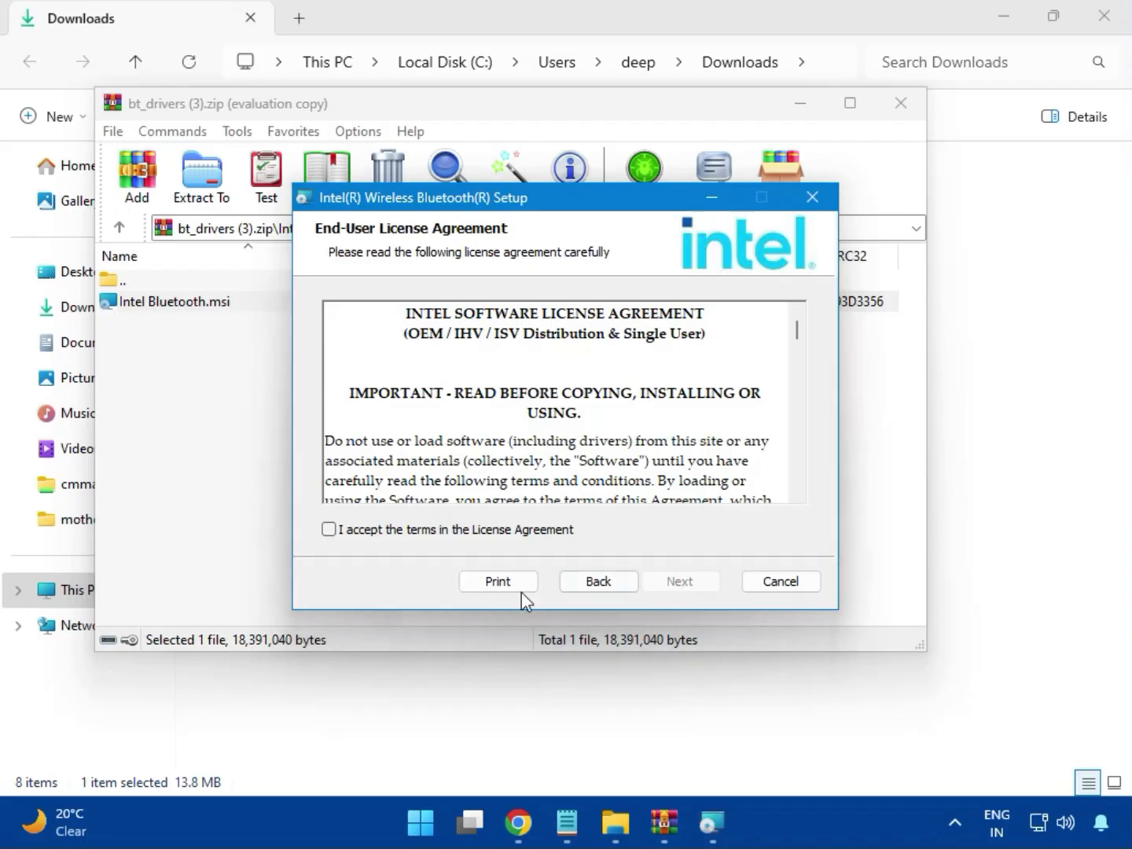
{"action": "left_click", "coordinate": [404, 532]}
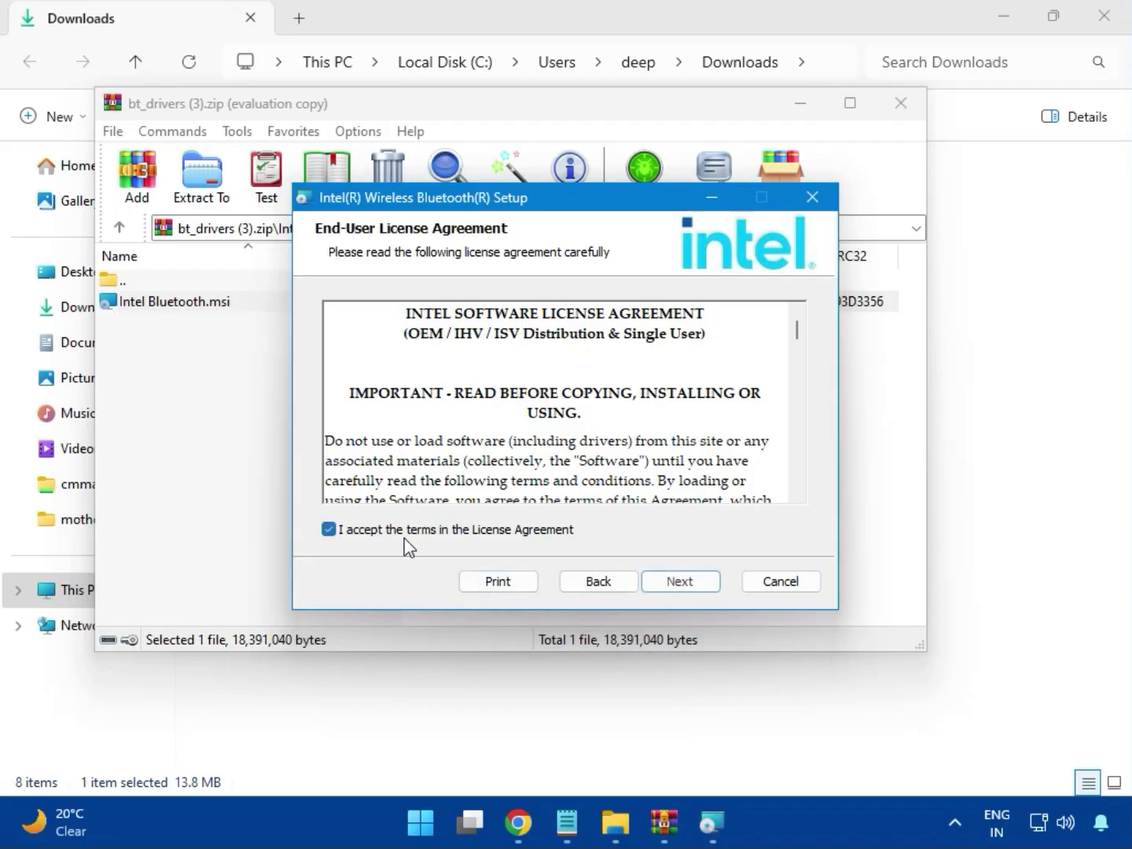
{"action": "left_click", "coordinate": [666, 584]}
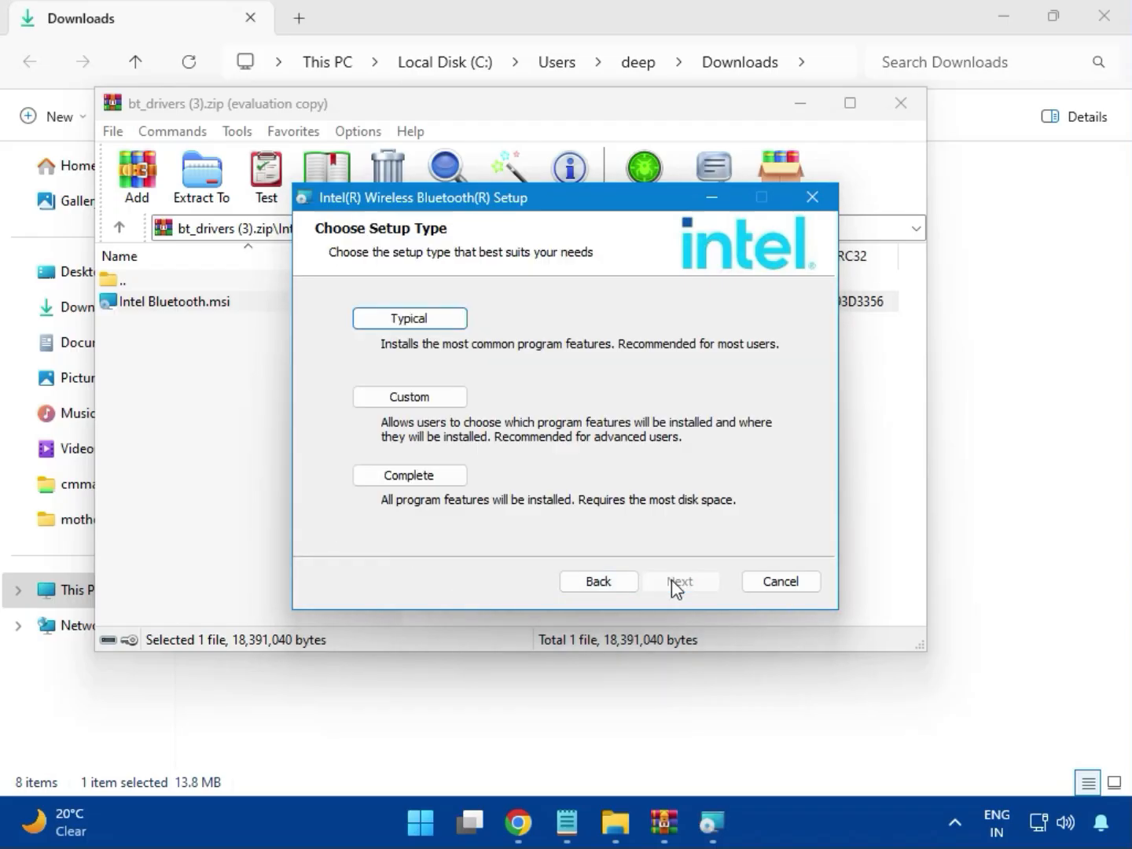
{"action": "left_click", "coordinate": [392, 320]}
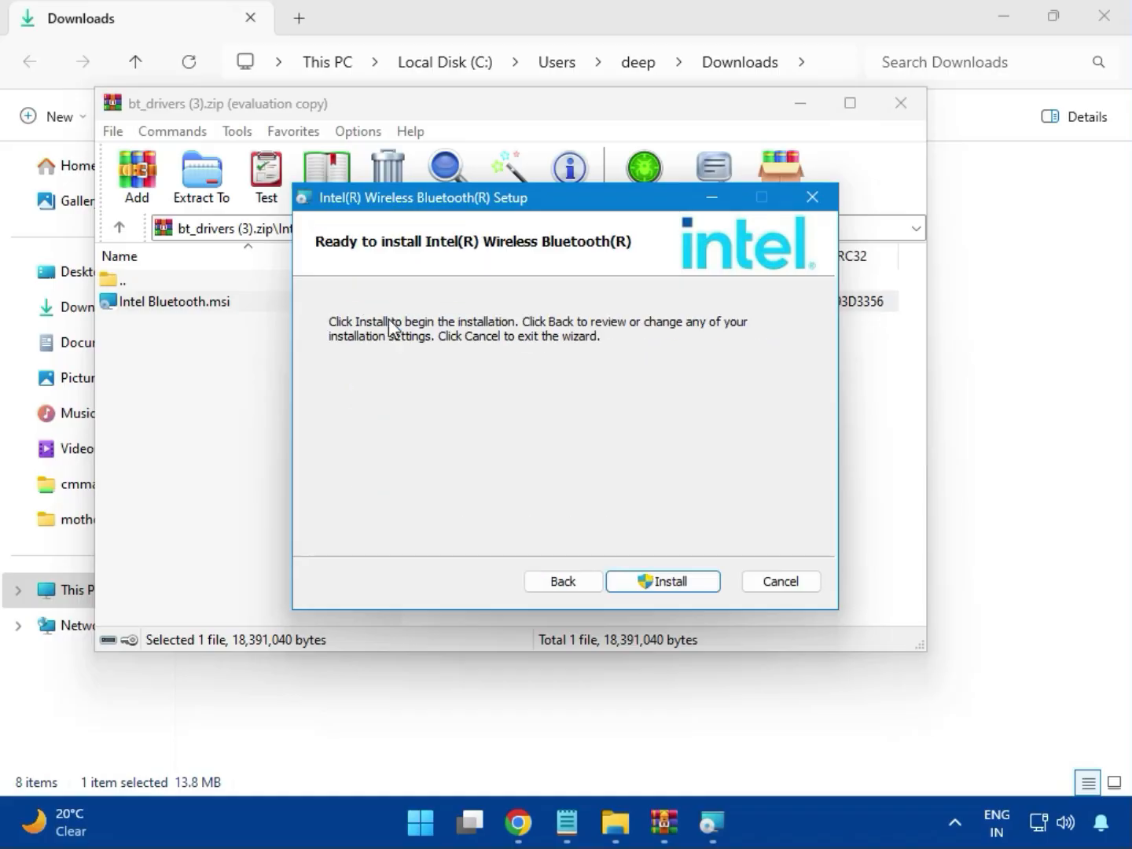
{"action": "left_click", "coordinate": [651, 584]}
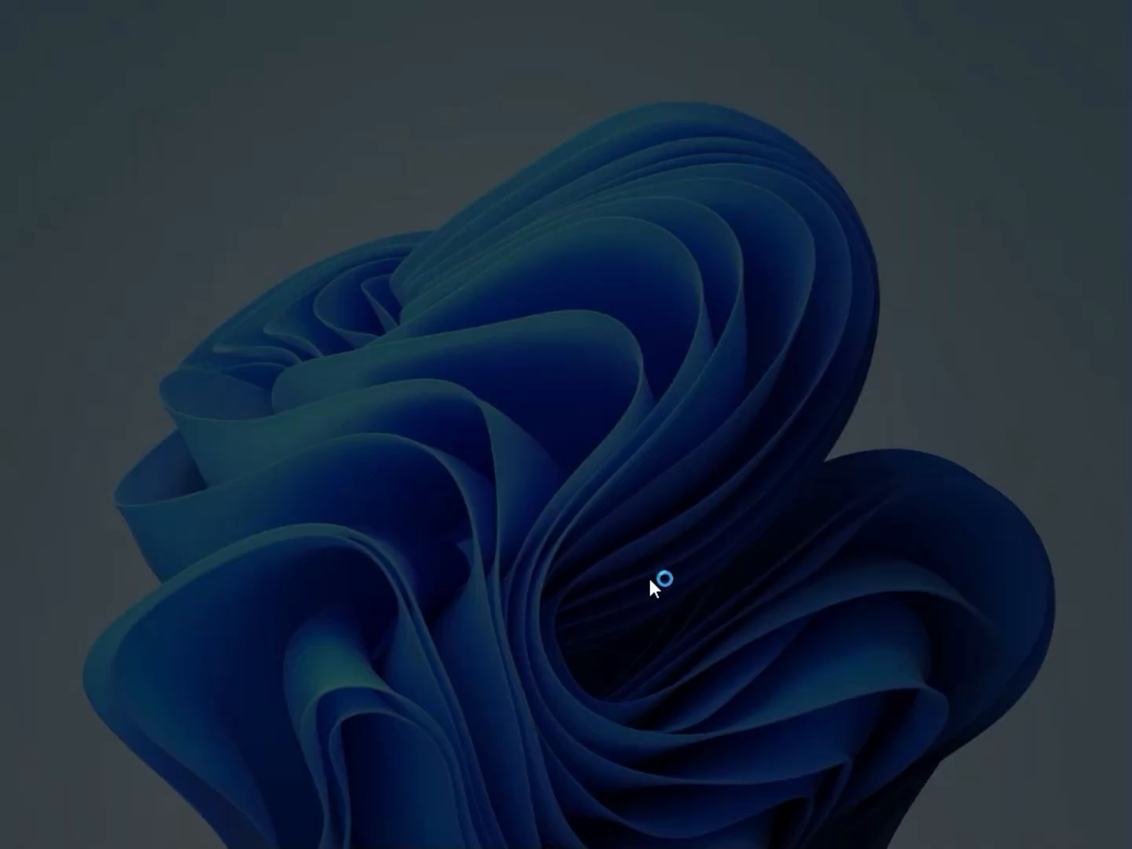
{"action": "left_click", "coordinate": [435, 587]}
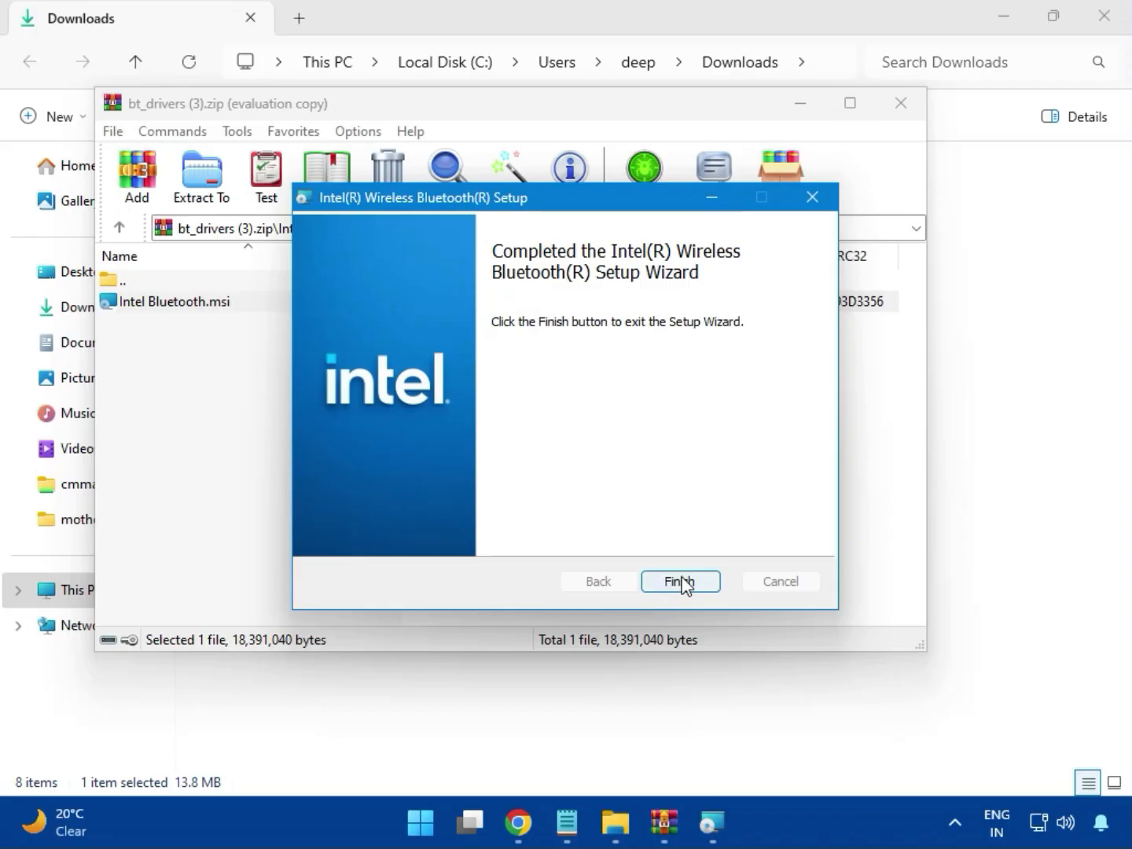
{"action": "left_click", "coordinate": [679, 581]}
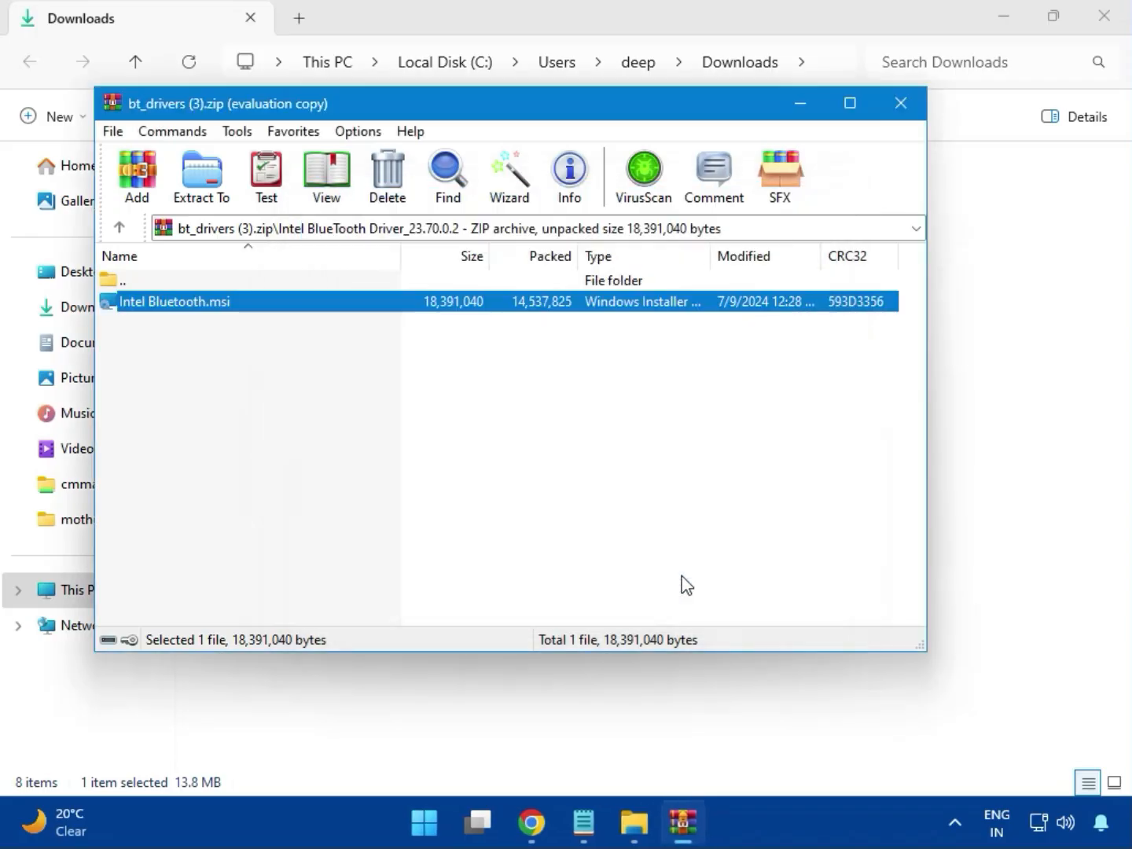
{"action": "left_click", "coordinate": [901, 104]}
Open Intel_Network_inf_w11 (8).zip in WinRAR, dismiss the licence reminder, and enter its W11 folder.
{"action": "left_click", "coordinate": [297, 293]}
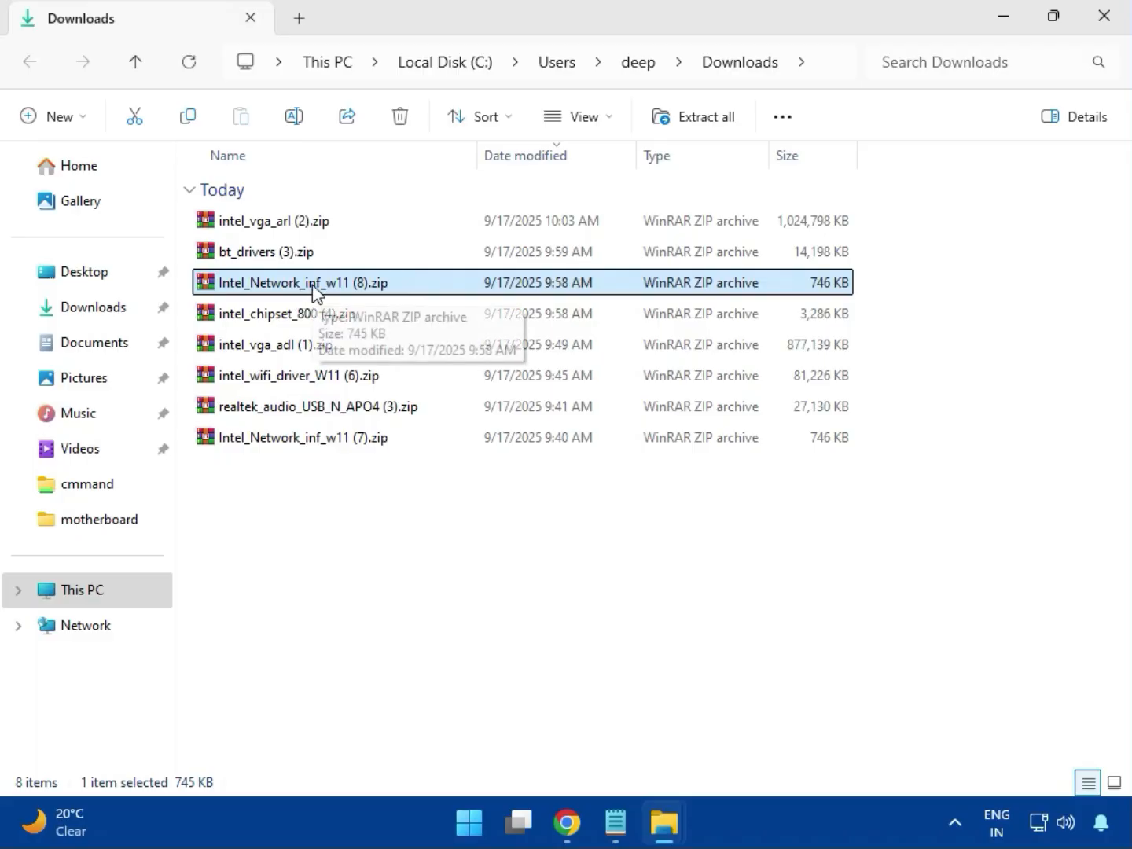
{"action": "double_click", "coordinate": [315, 289]}
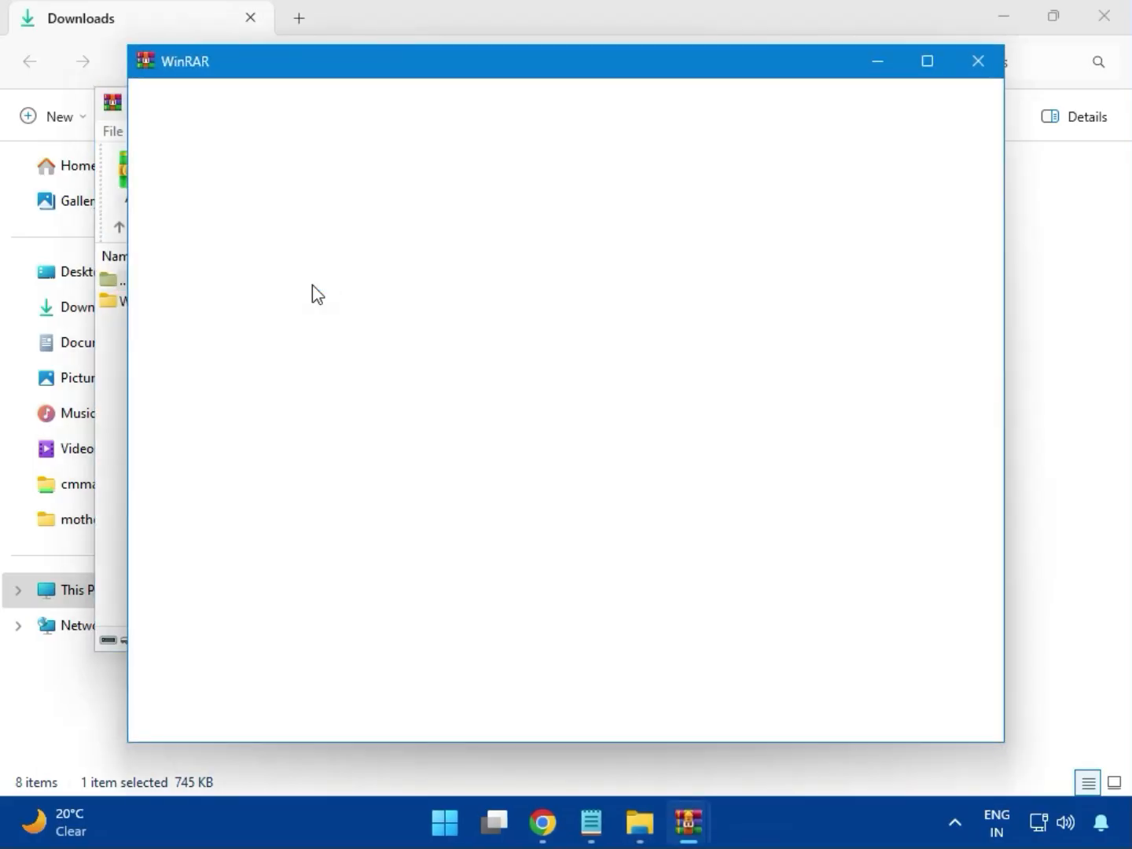
{"action": "left_click", "coordinate": [978, 63]}
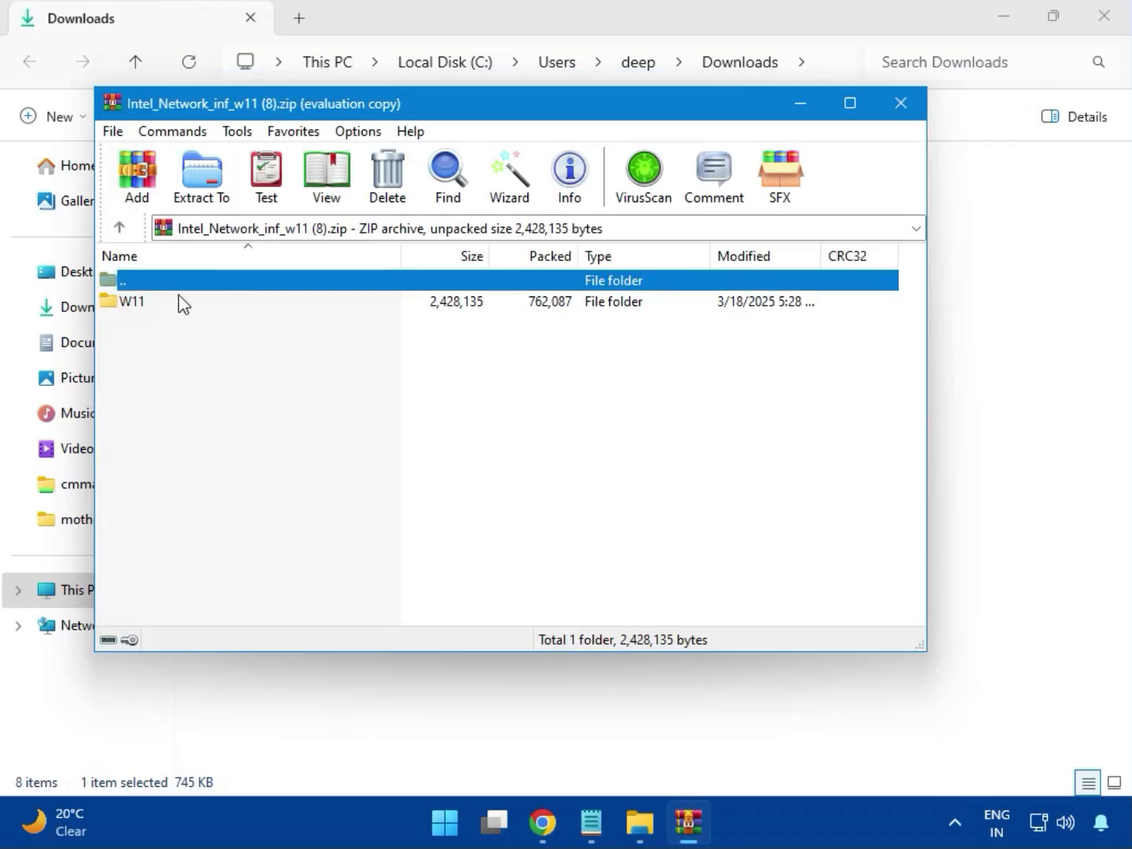
{"action": "left_click", "coordinate": [140, 313]}
{"action": "double_click", "coordinate": [144, 315]}
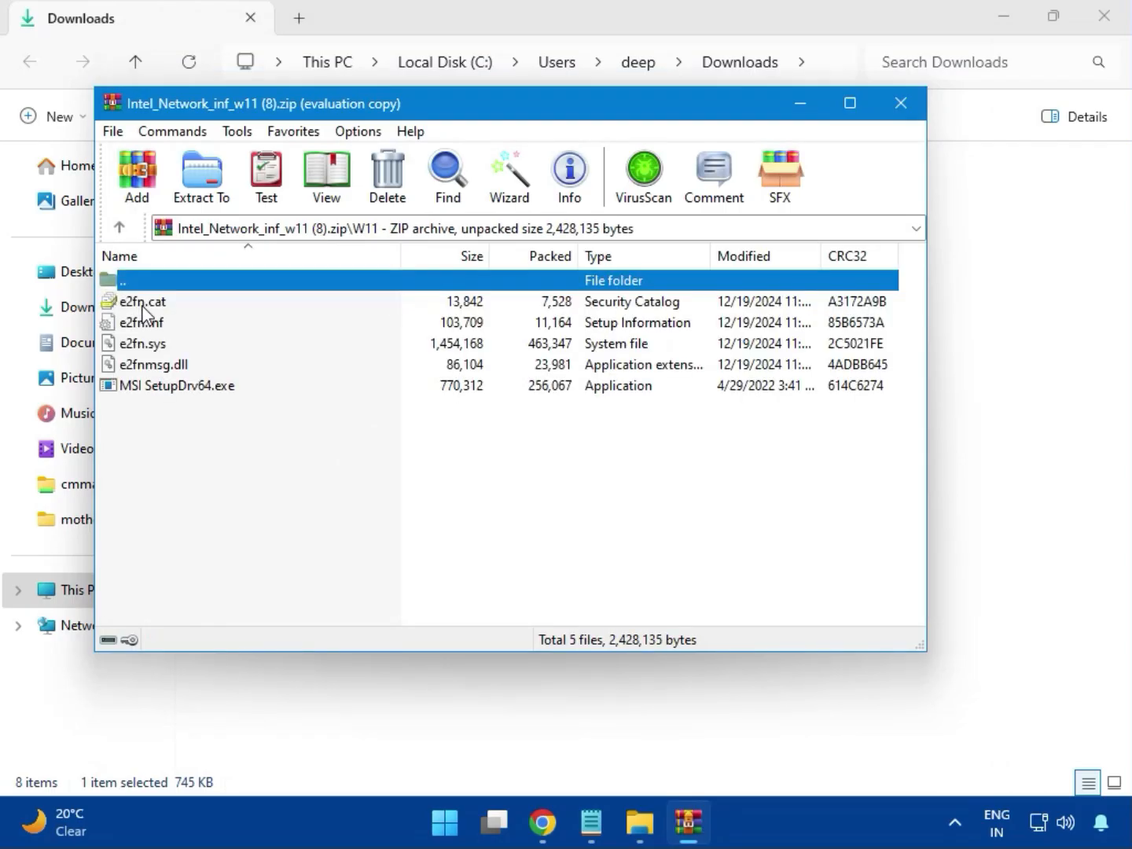
Try to install the network driver with MSI SetupDrv64.exe, allowing it to make changes, and close the tool and the archive.
{"action": "double_click", "coordinate": [211, 387]}
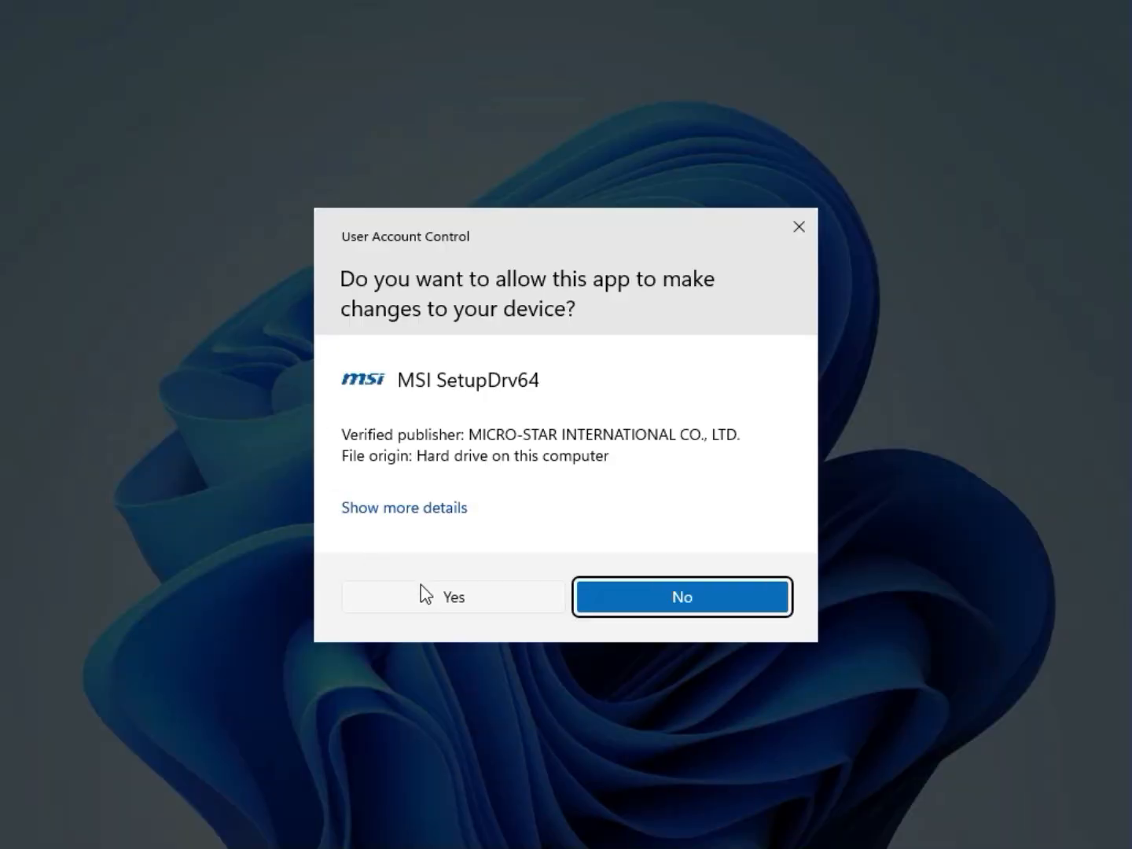
{"action": "left_click", "coordinate": [422, 593]}
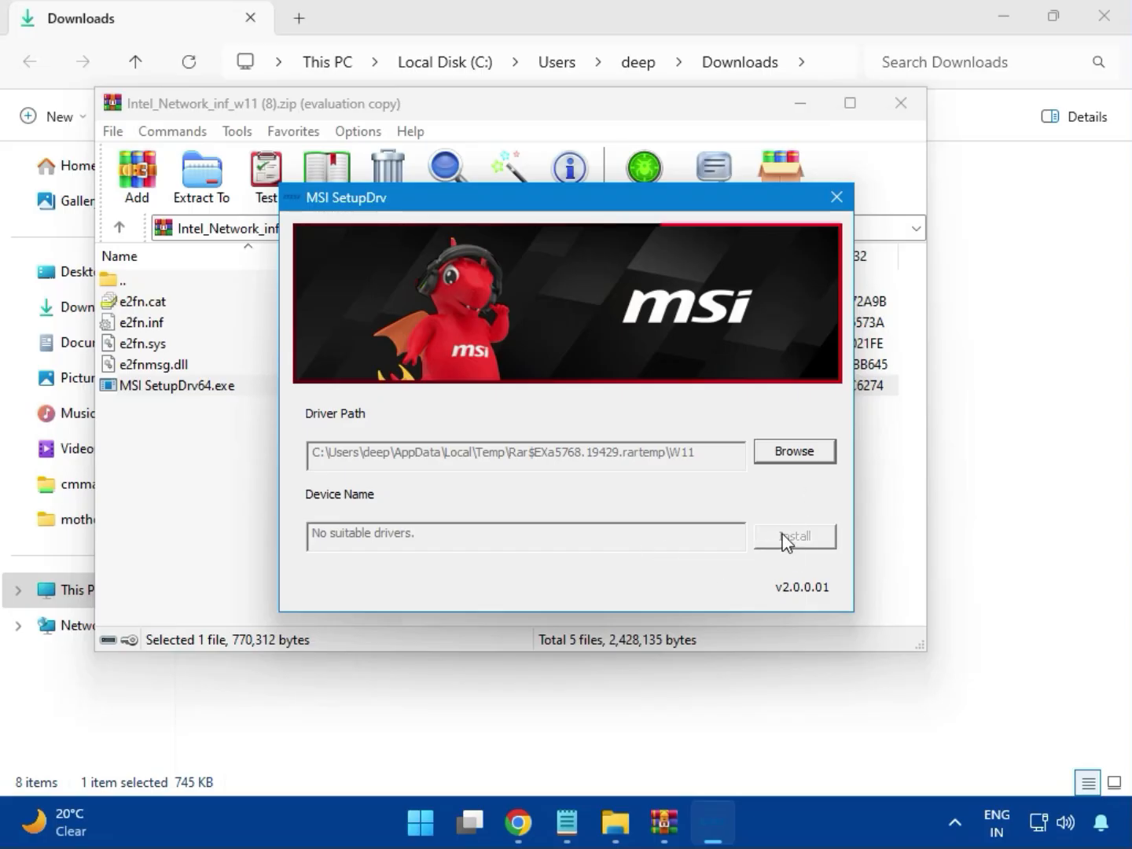
{"action": "left_click", "coordinate": [837, 198]}
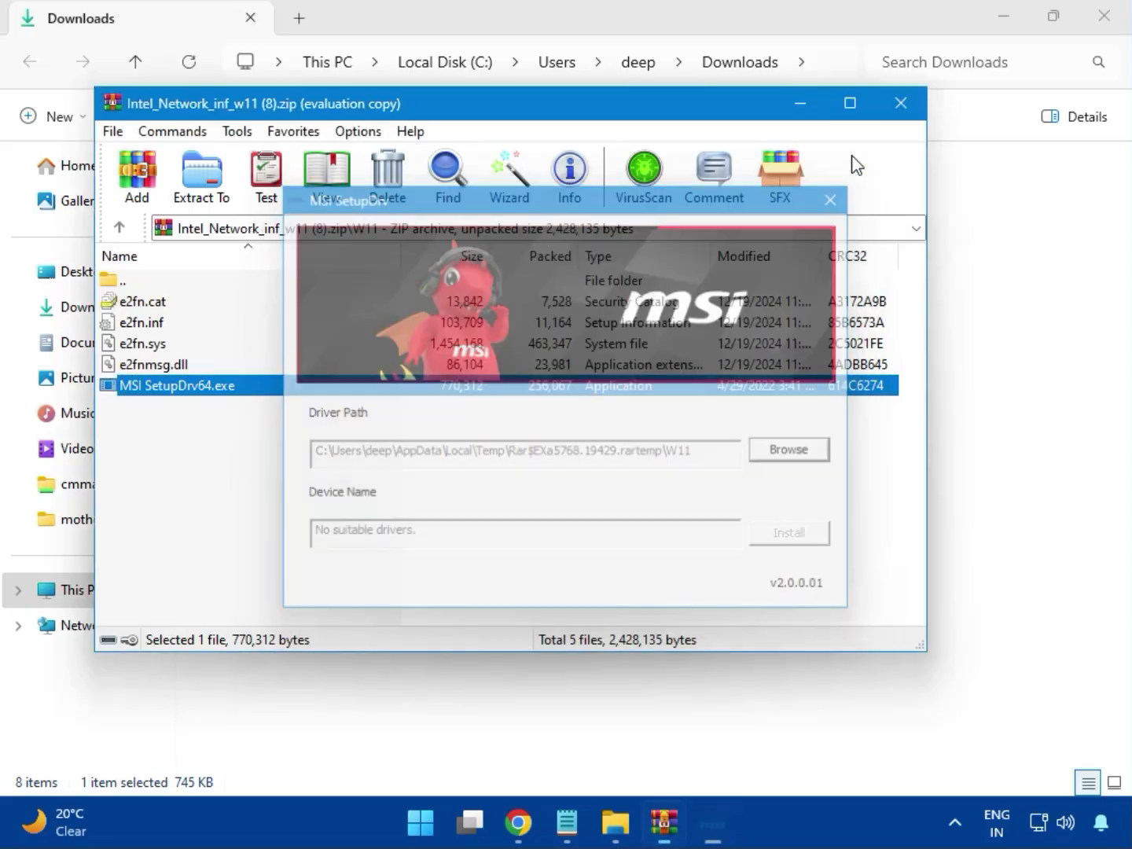
{"action": "left_click", "coordinate": [900, 104]}
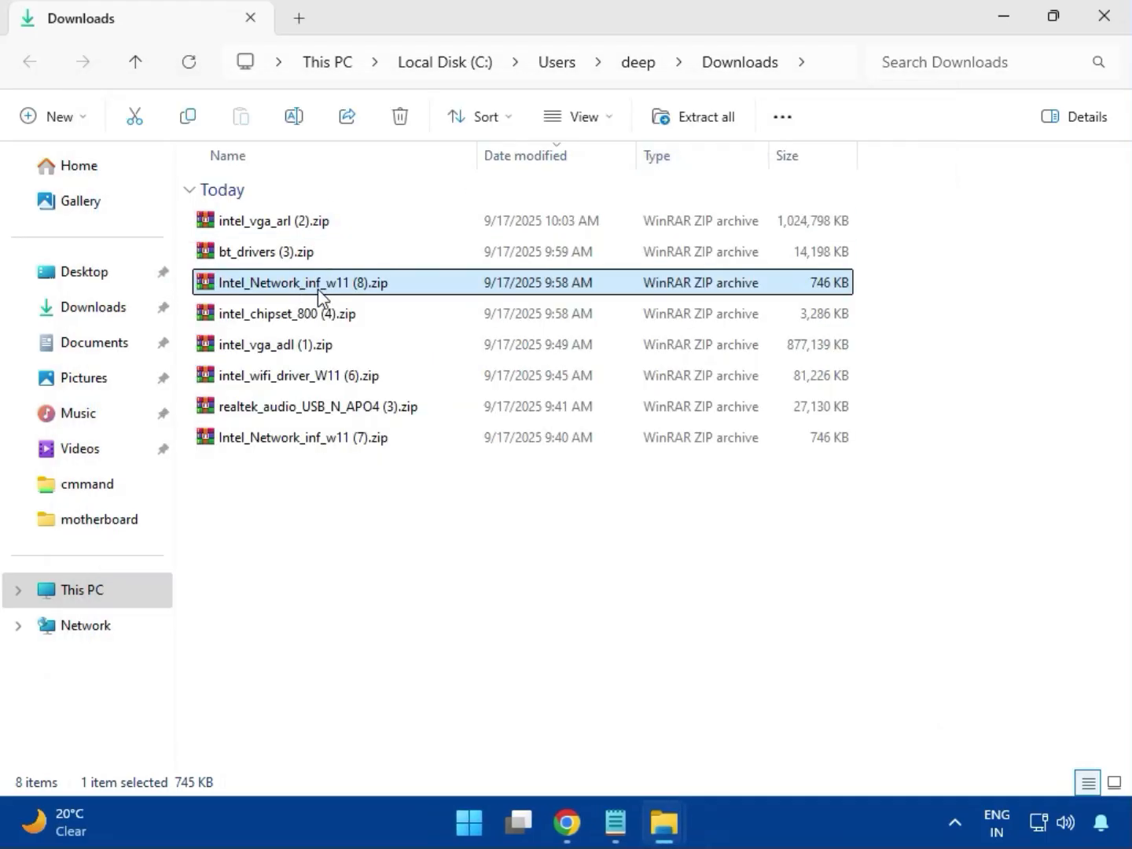
Open intel_chipset_800 (4).zip, dismiss the WinRAR reminder, and launch SetupChipset.exe from the Intel Chipset Driver_10.1.20062.8627 folder.
{"action": "left_click", "coordinate": [261, 319]}
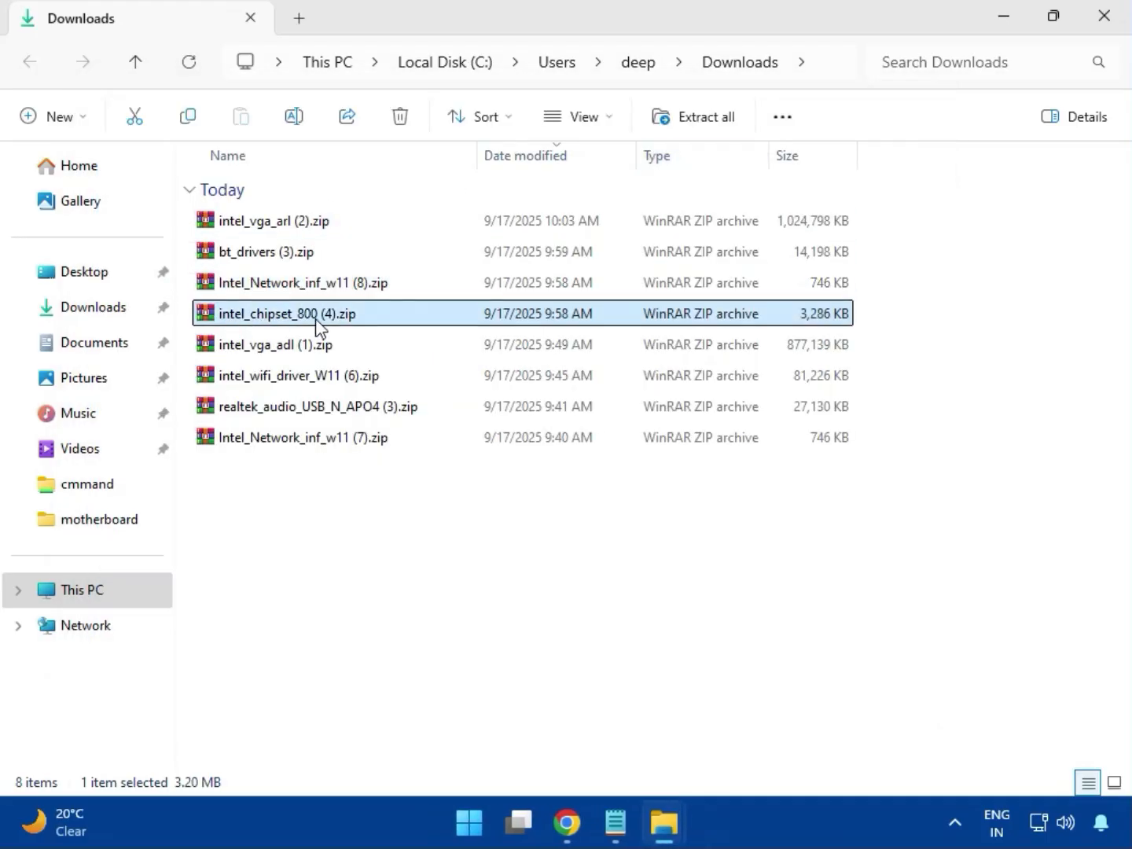
{"action": "double_click", "coordinate": [319, 317]}
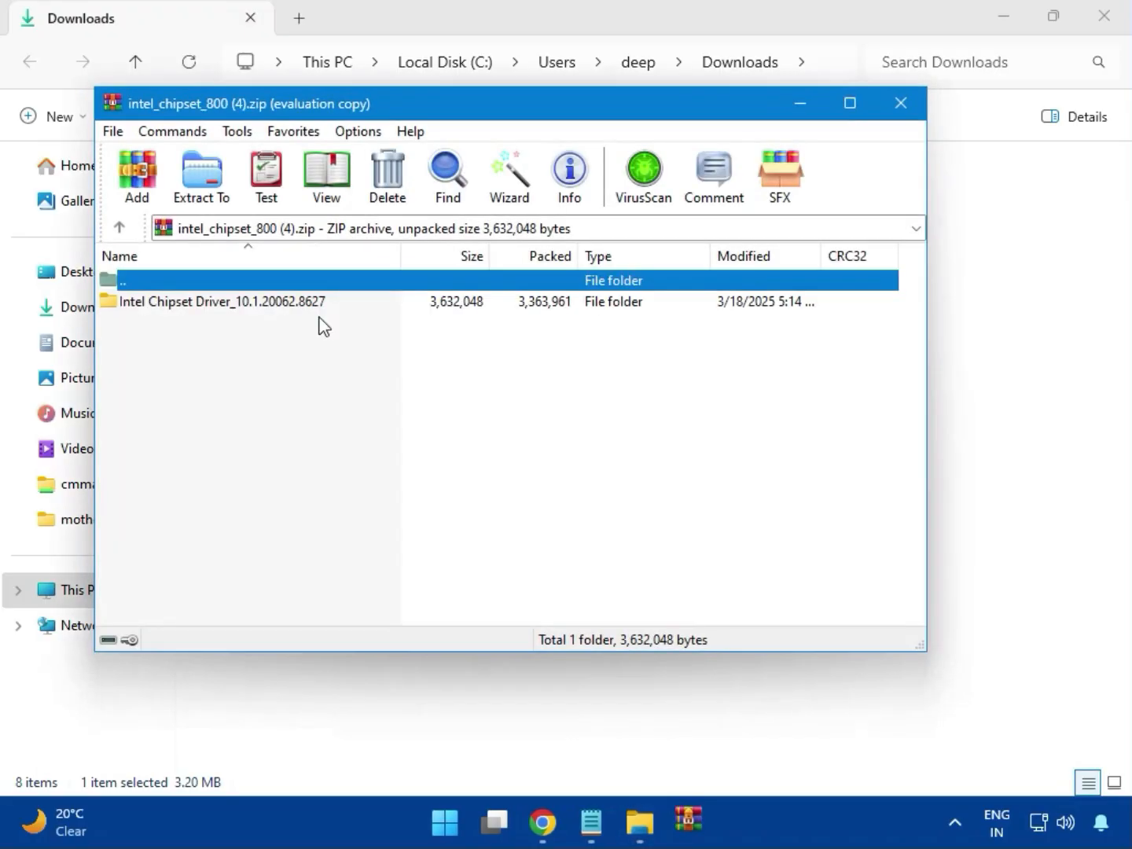
{"action": "left_click", "coordinate": [146, 308]}
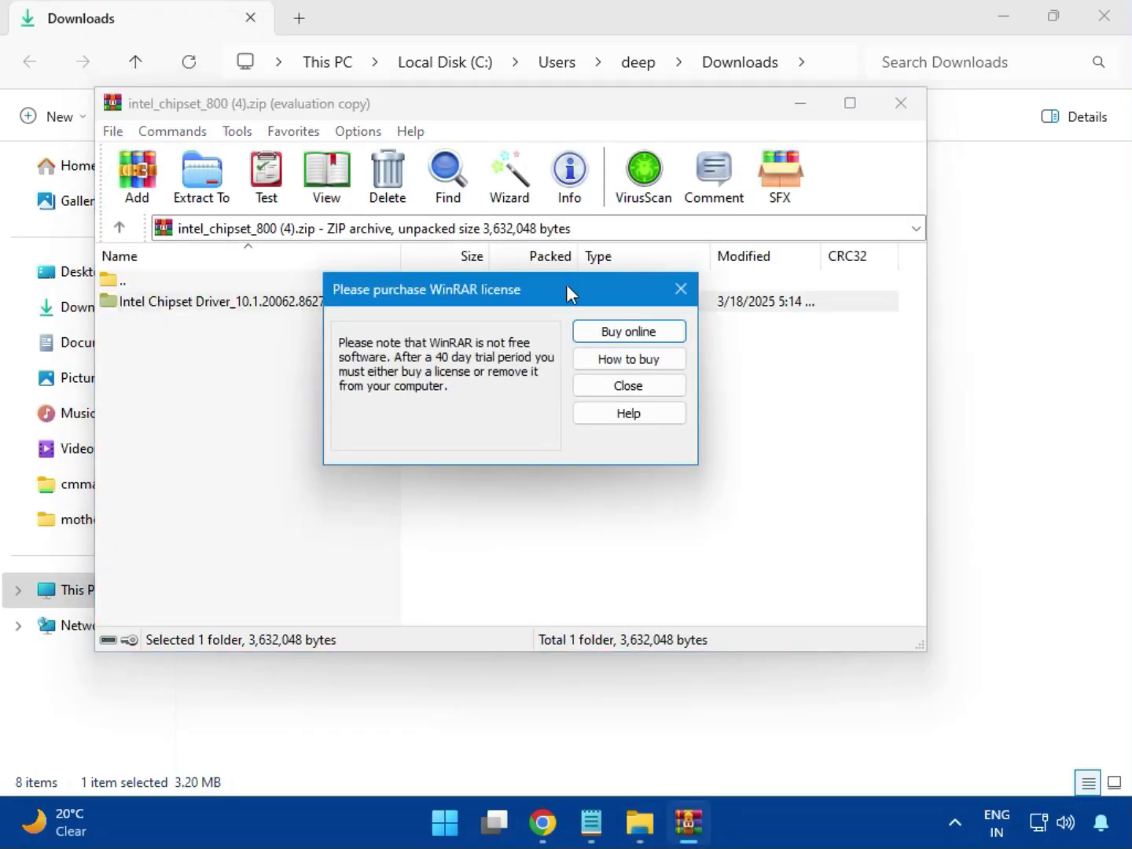
{"action": "left_click", "coordinate": [677, 289]}
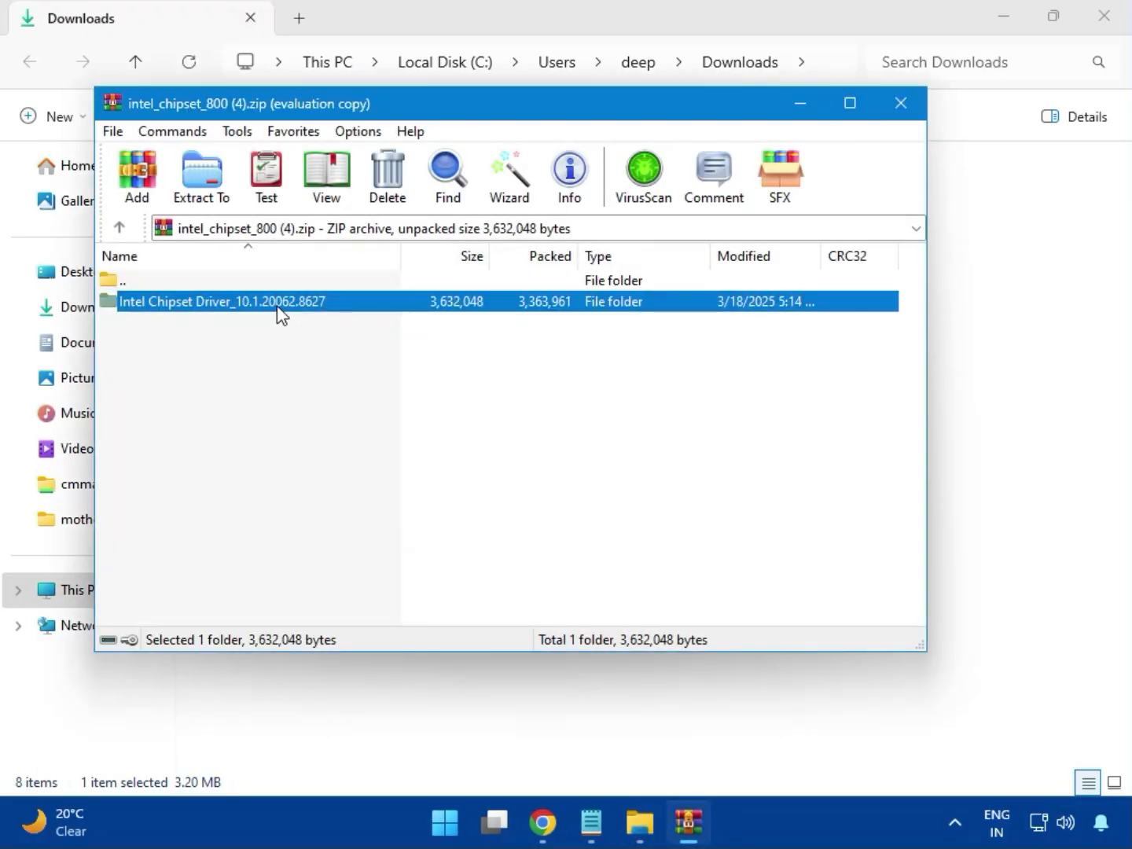
{"action": "double_click", "coordinate": [278, 308]}
{"action": "double_click", "coordinate": [183, 306]}
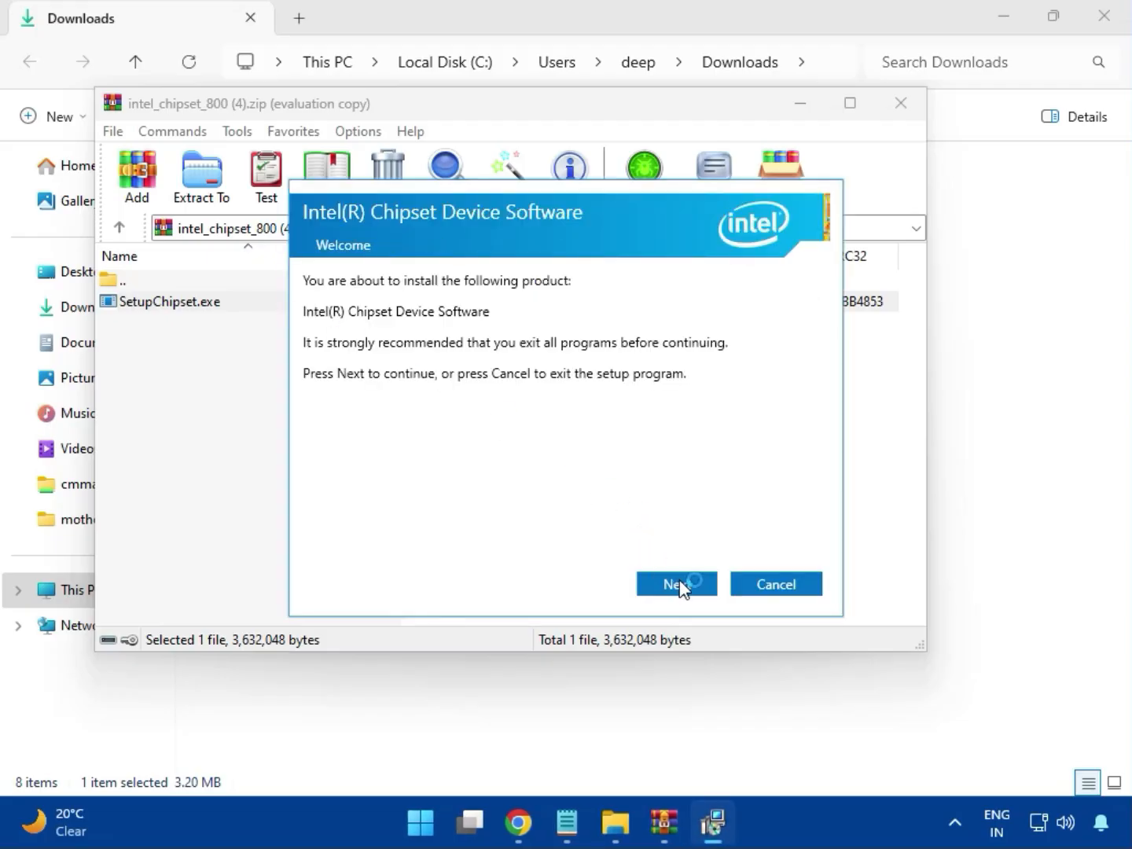
Try to install the Intel Chipset Device Software, allowing it to make changes, and close the installer and the archive.
{"action": "left_click", "coordinate": [681, 585]}
{"action": "left_click", "coordinate": [677, 584]}
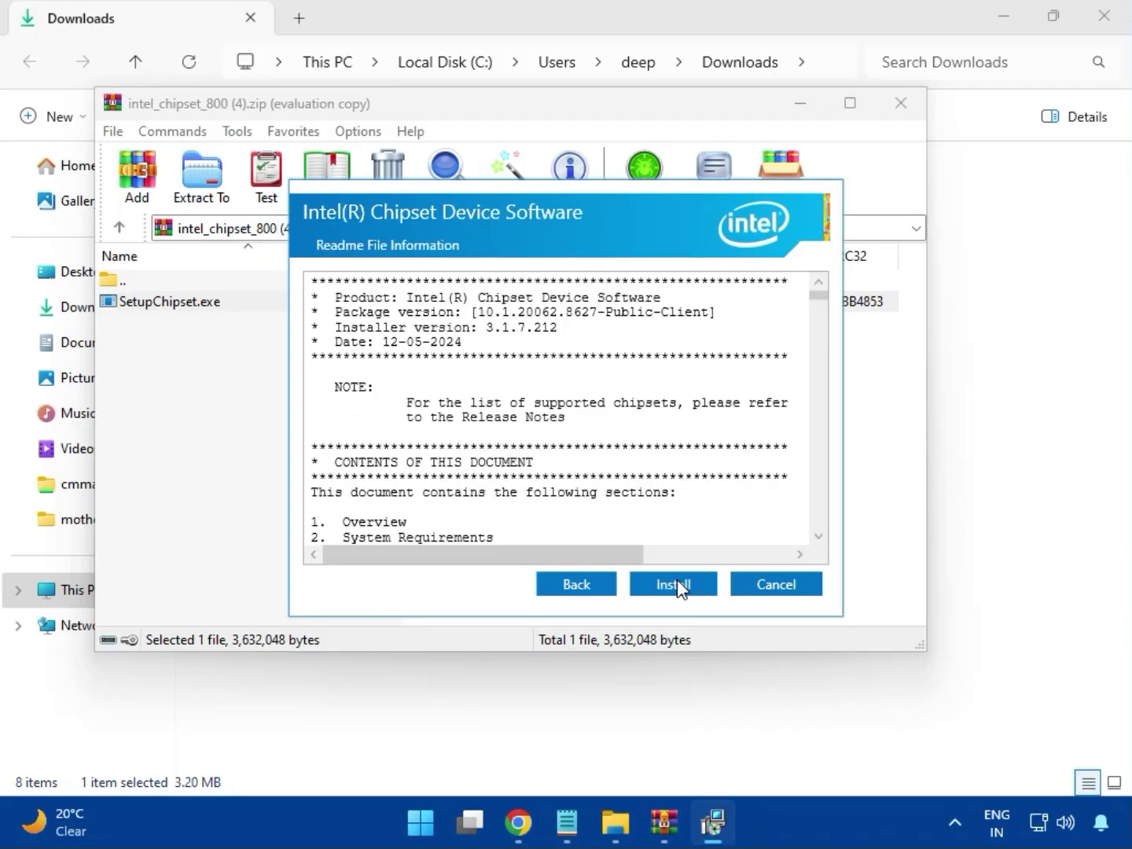
{"action": "left_click", "coordinate": [676, 583]}
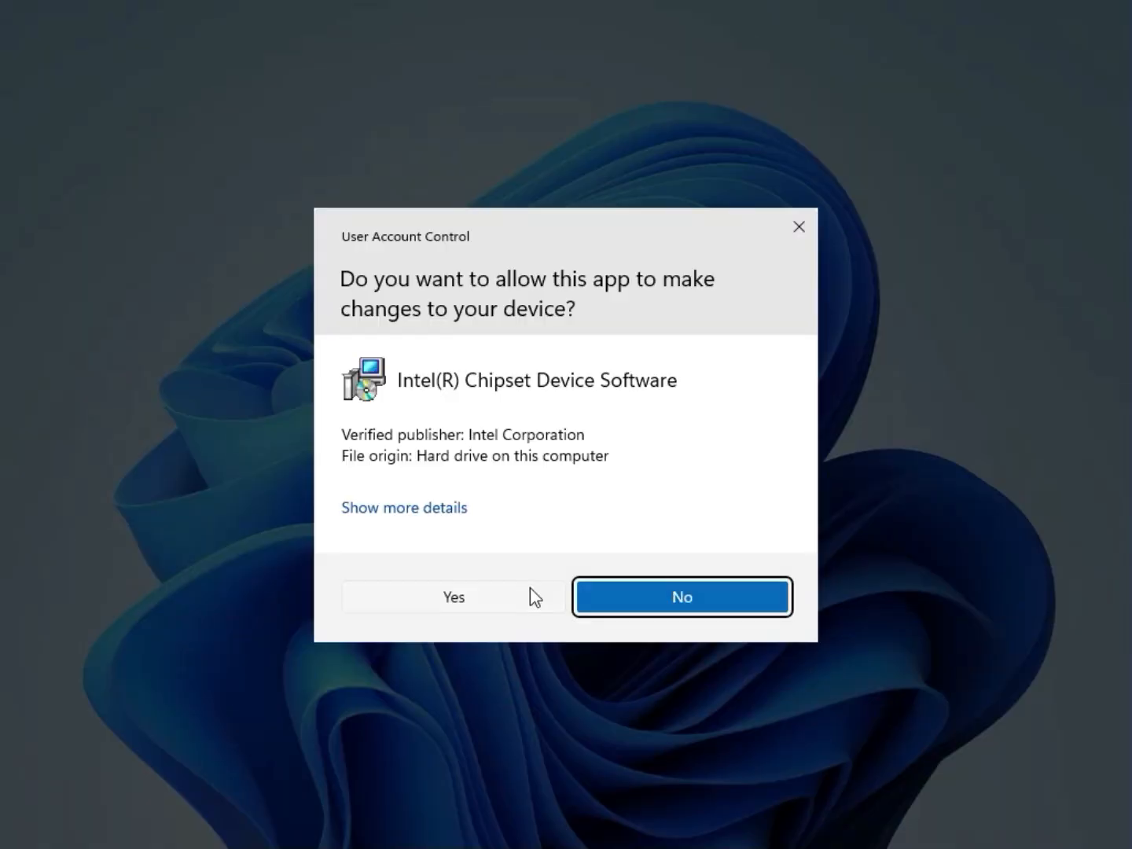
{"action": "left_click", "coordinate": [515, 598]}
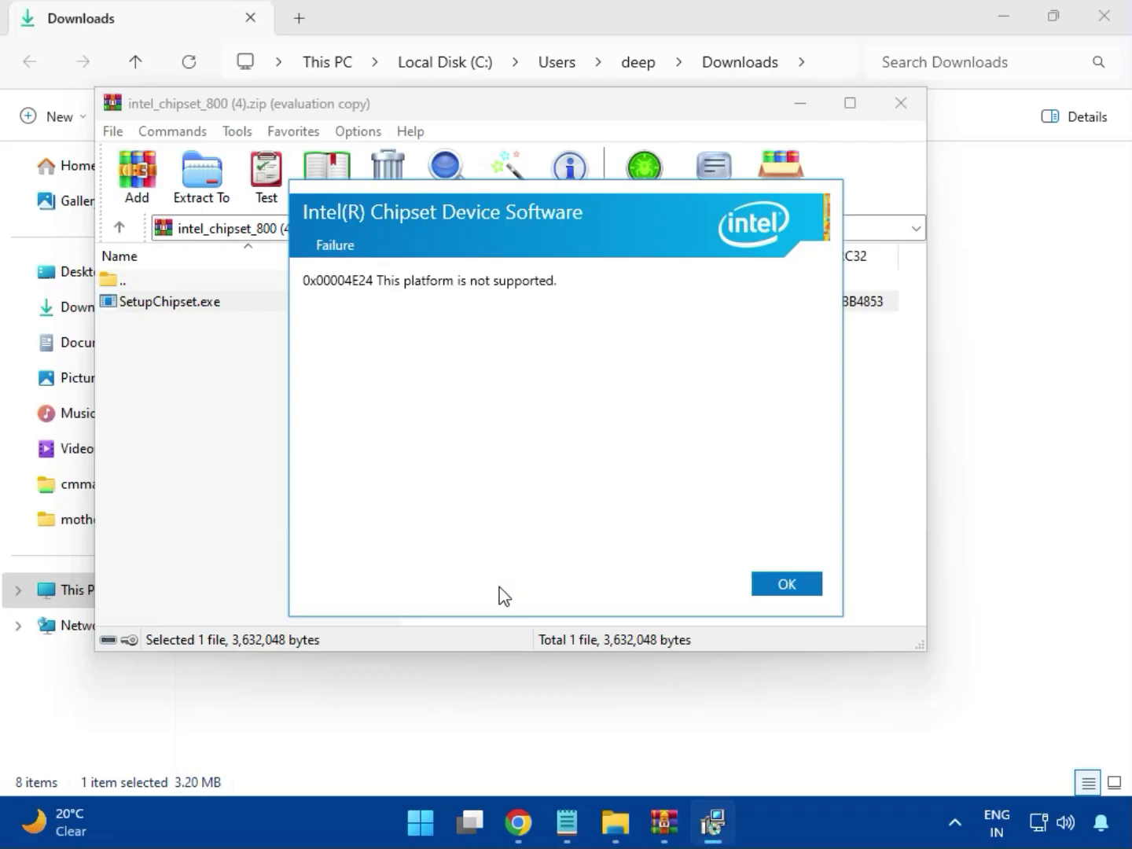
{"action": "left_click", "coordinate": [778, 586]}
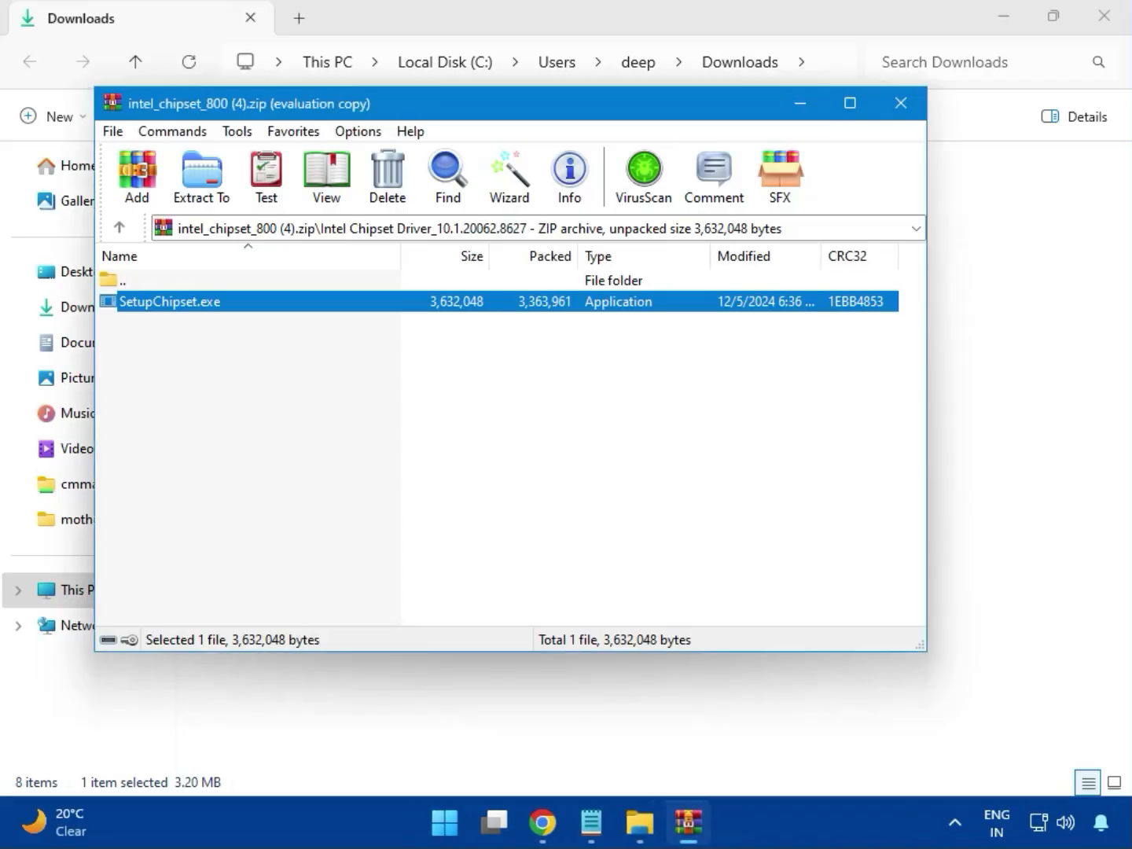
{"action": "left_click", "coordinate": [903, 110]}
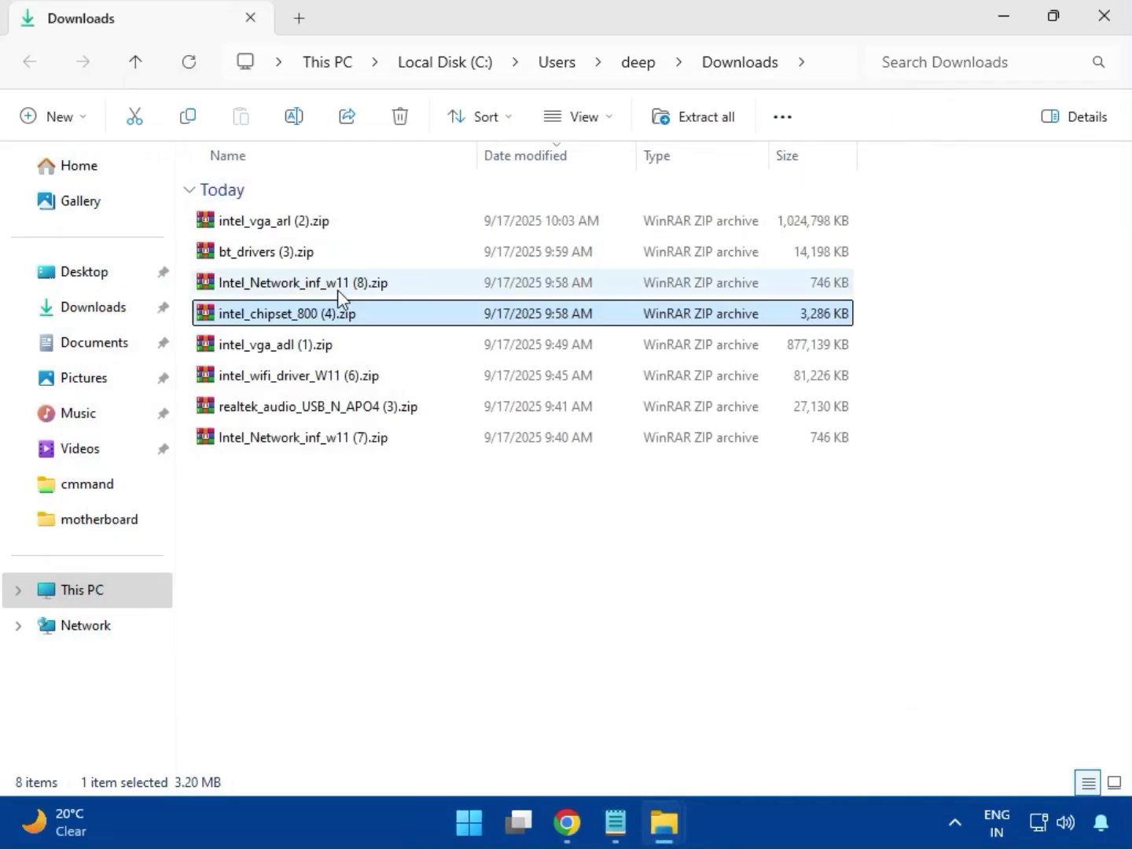
Open intel_vga_adl (1).zip to view its contents and close the archive.
{"action": "left_click", "coordinate": [289, 352]}
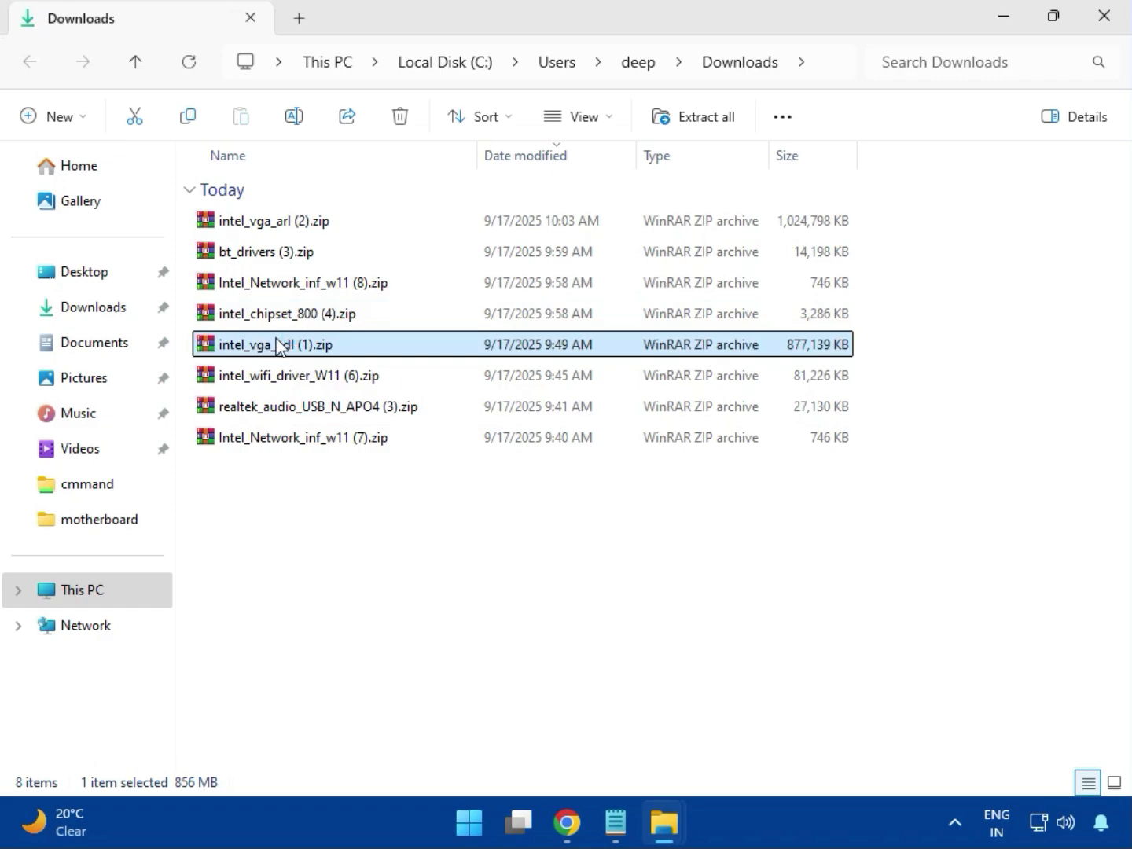
{"action": "double_click", "coordinate": [280, 346]}
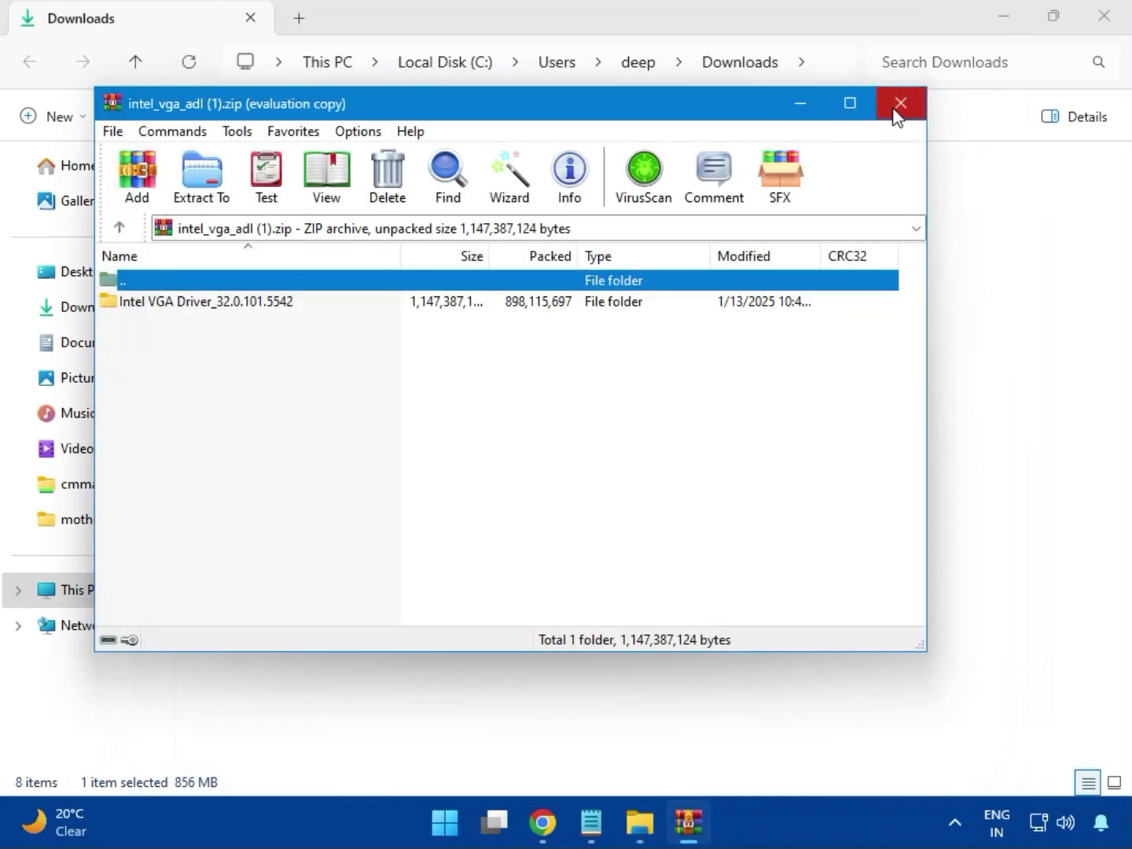
{"action": "left_click", "coordinate": [898, 107]}
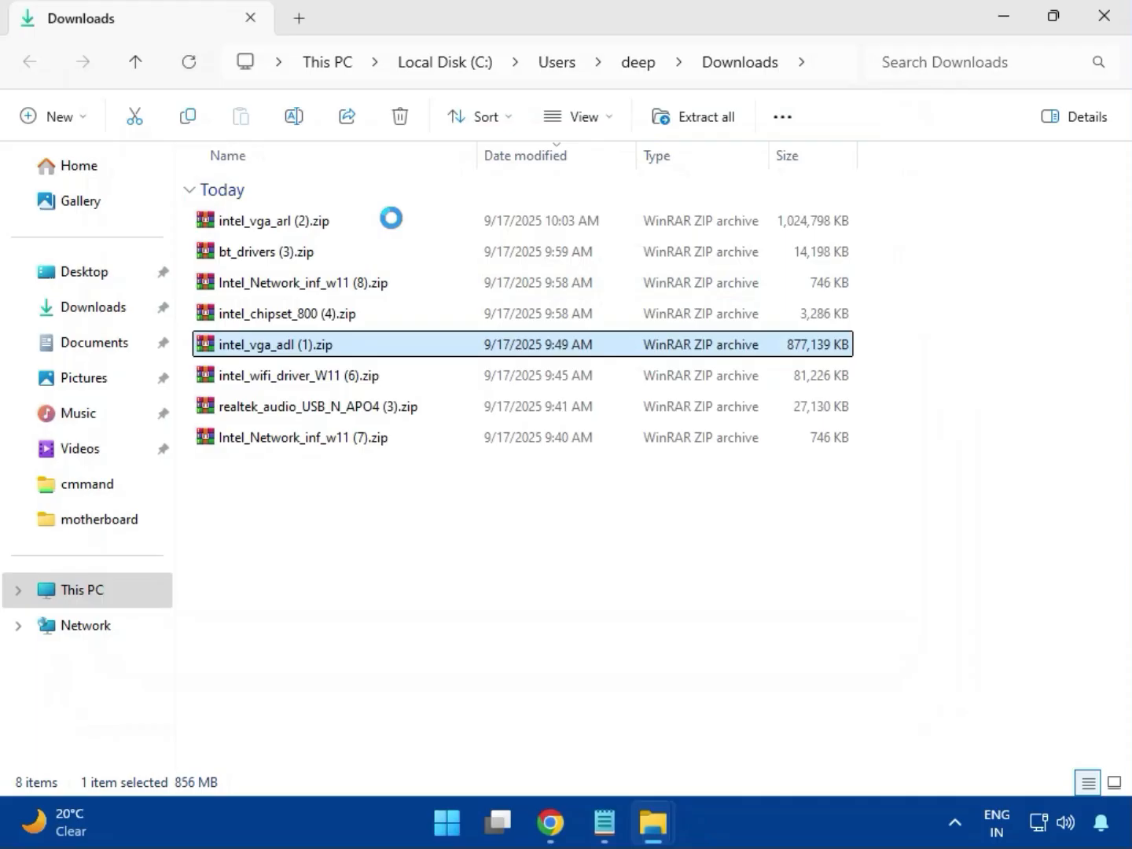
Open intel_wifi_driver_W11 (6).zip, dismiss the WinRAR reminder, and enter the UWD\Win64 folder inside Intel WIFI Driver_23.40.0.4.
{"action": "left_click", "coordinate": [291, 379]}
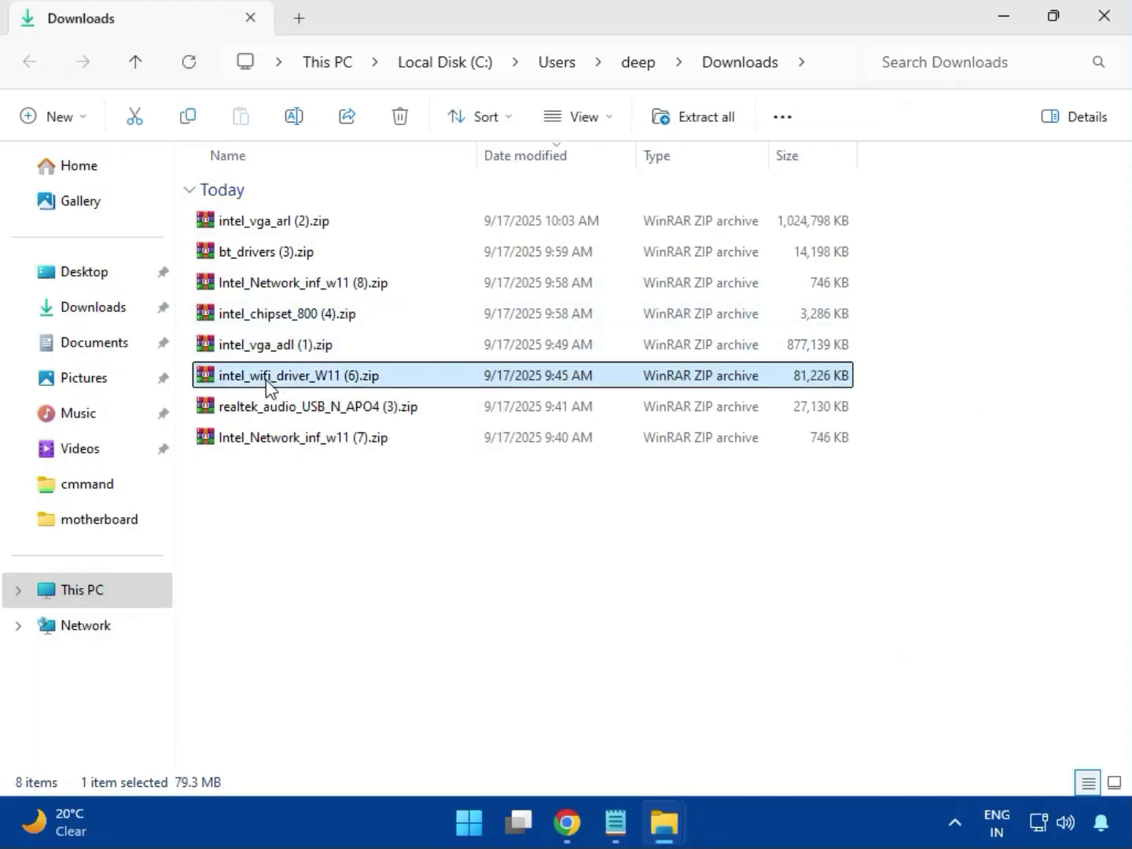
{"action": "double_click", "coordinate": [286, 379]}
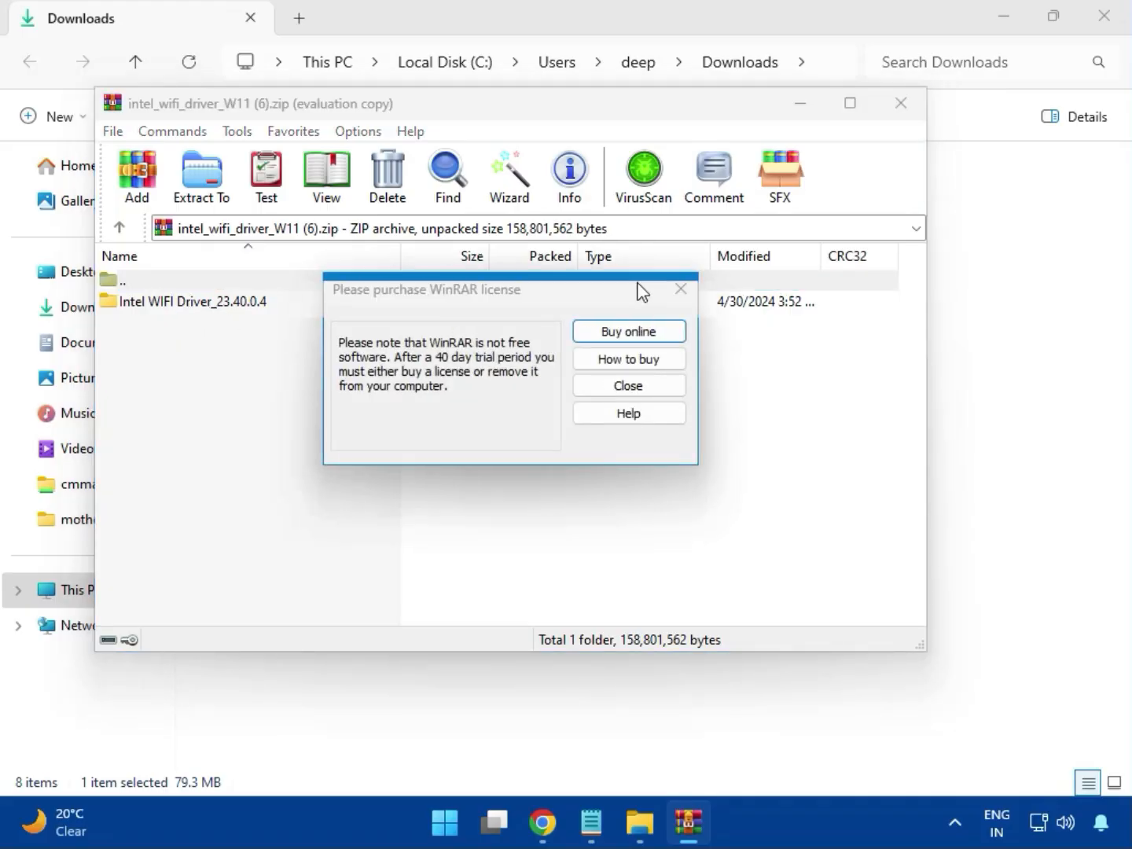
{"action": "left_click", "coordinate": [681, 289]}
{"action": "double_click", "coordinate": [183, 301]}
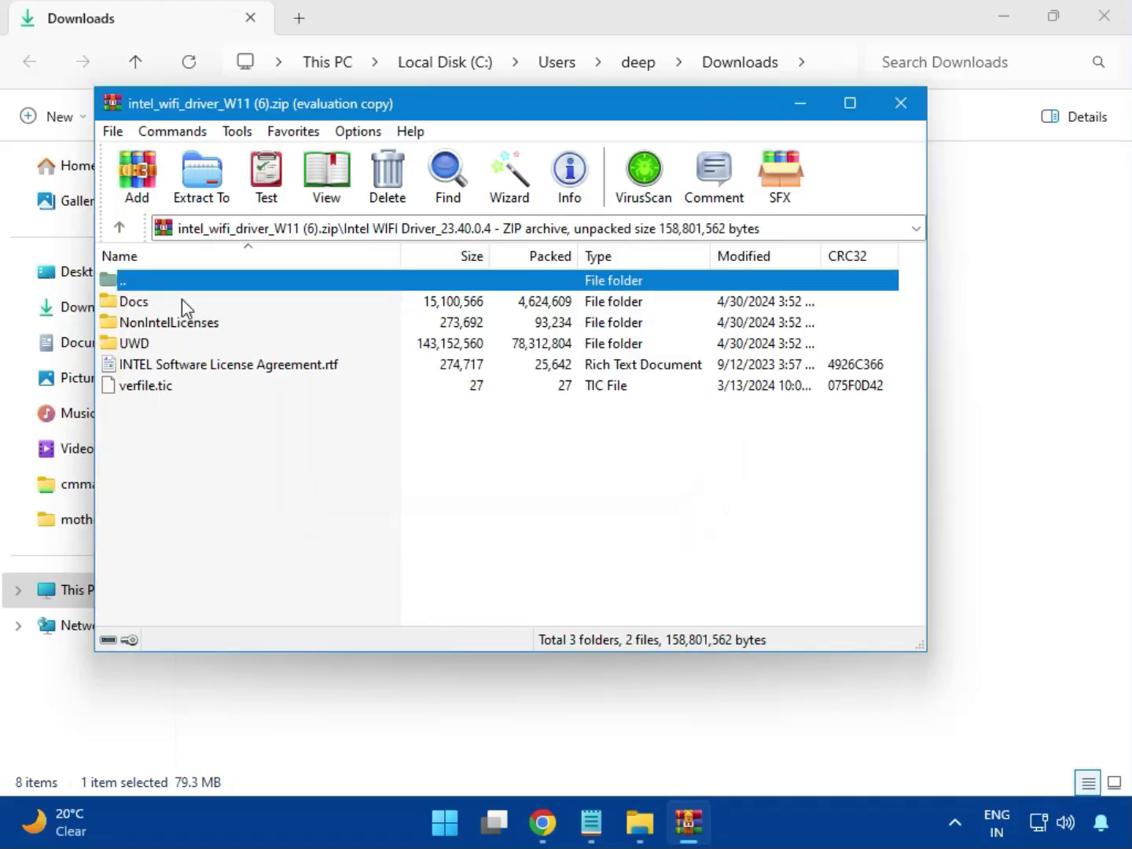
{"action": "left_click", "coordinate": [151, 344]}
{"action": "double_click", "coordinate": [151, 346]}
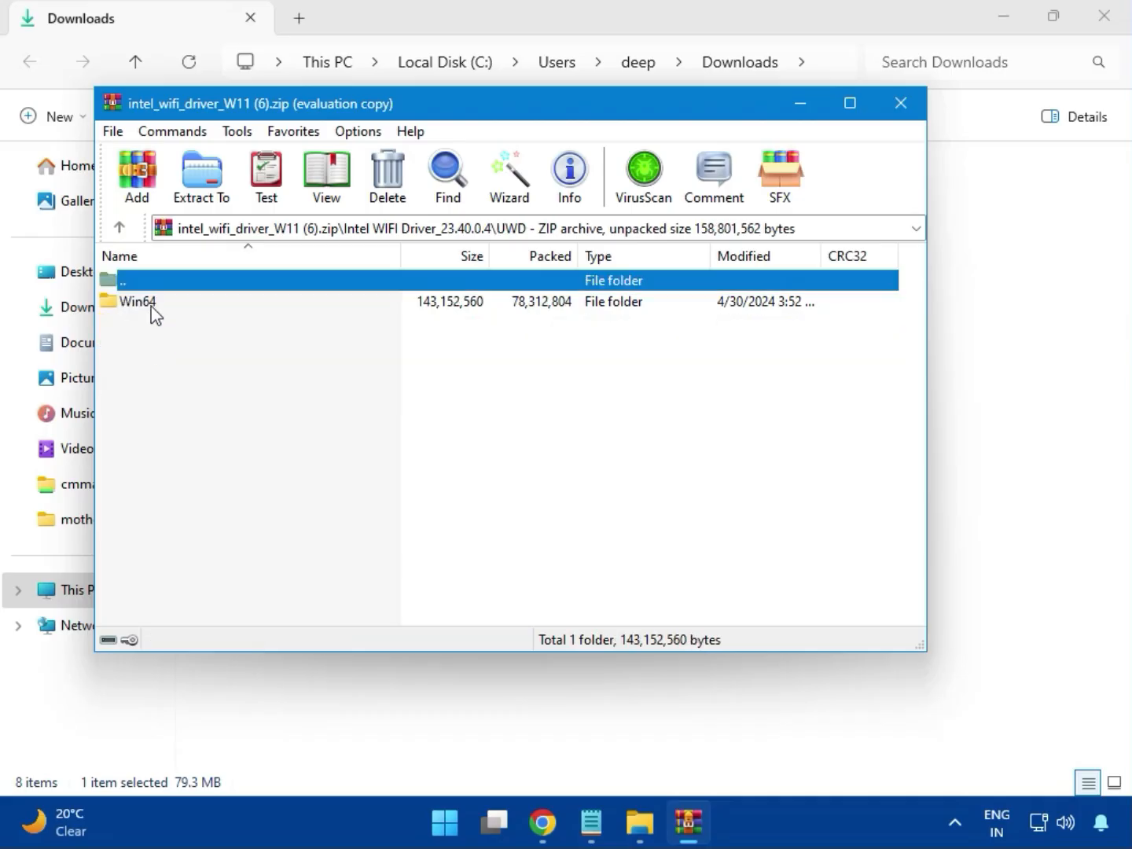
{"action": "double_click", "coordinate": [152, 305]}
Look through the Drivers folder, return to Win64, and launch WirelessSetup.exe from its Installer folder.
{"action": "double_click", "coordinate": [158, 304]}
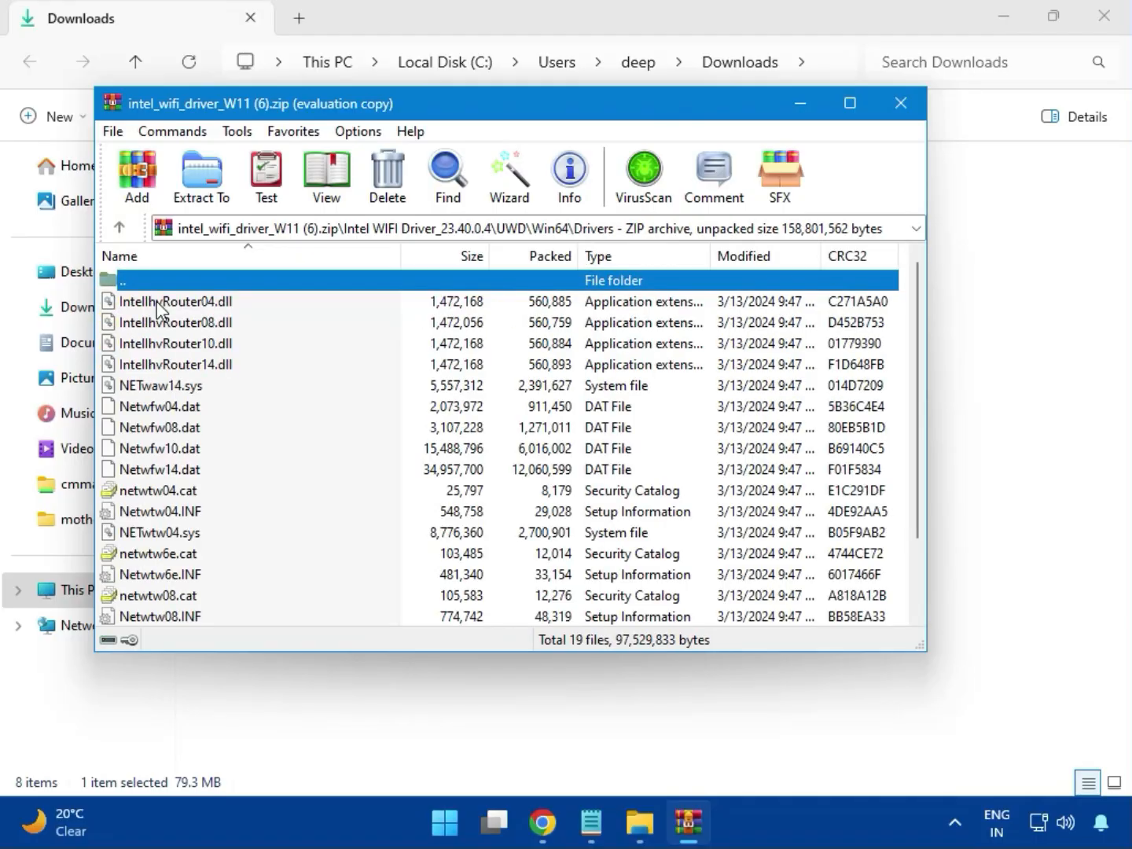
{"action": "scroll", "coordinate": [204, 460], "scroll_direction": "down", "scroll_amount": 2}
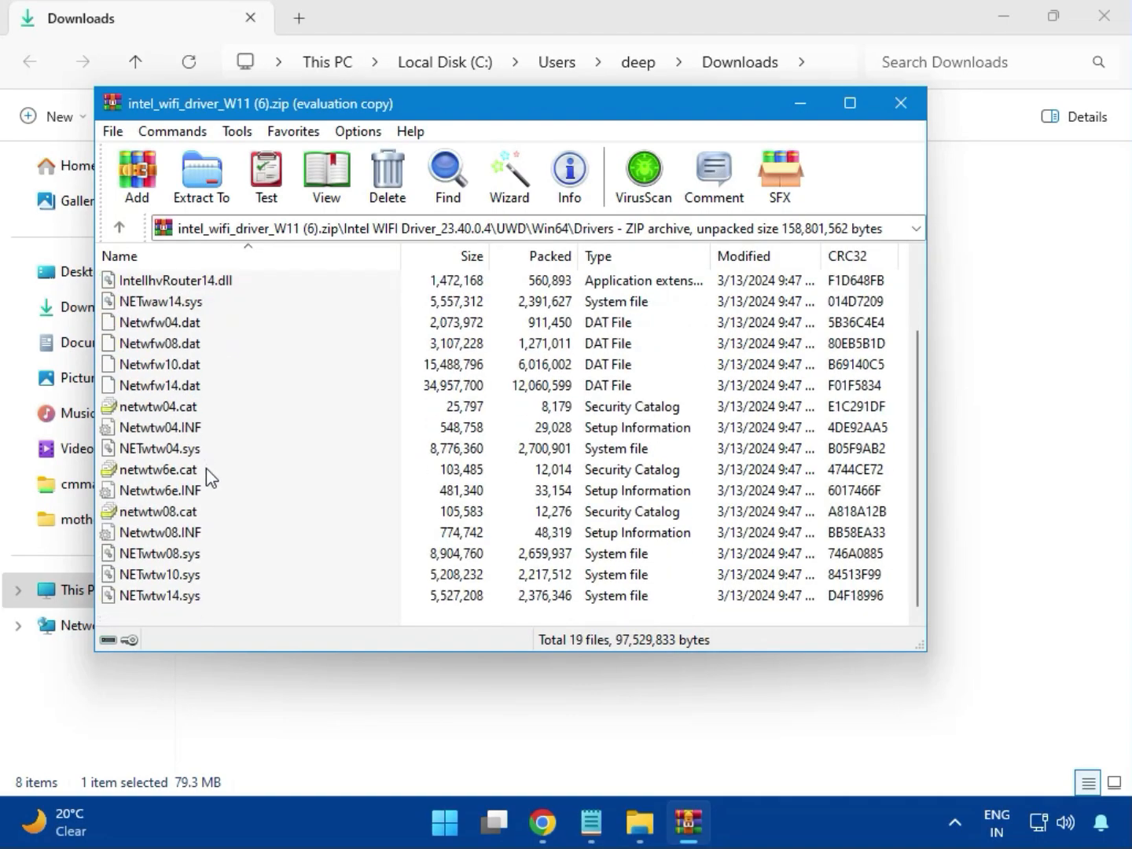
{"action": "scroll", "coordinate": [198, 514], "scroll_direction": "up", "scroll_amount": 2}
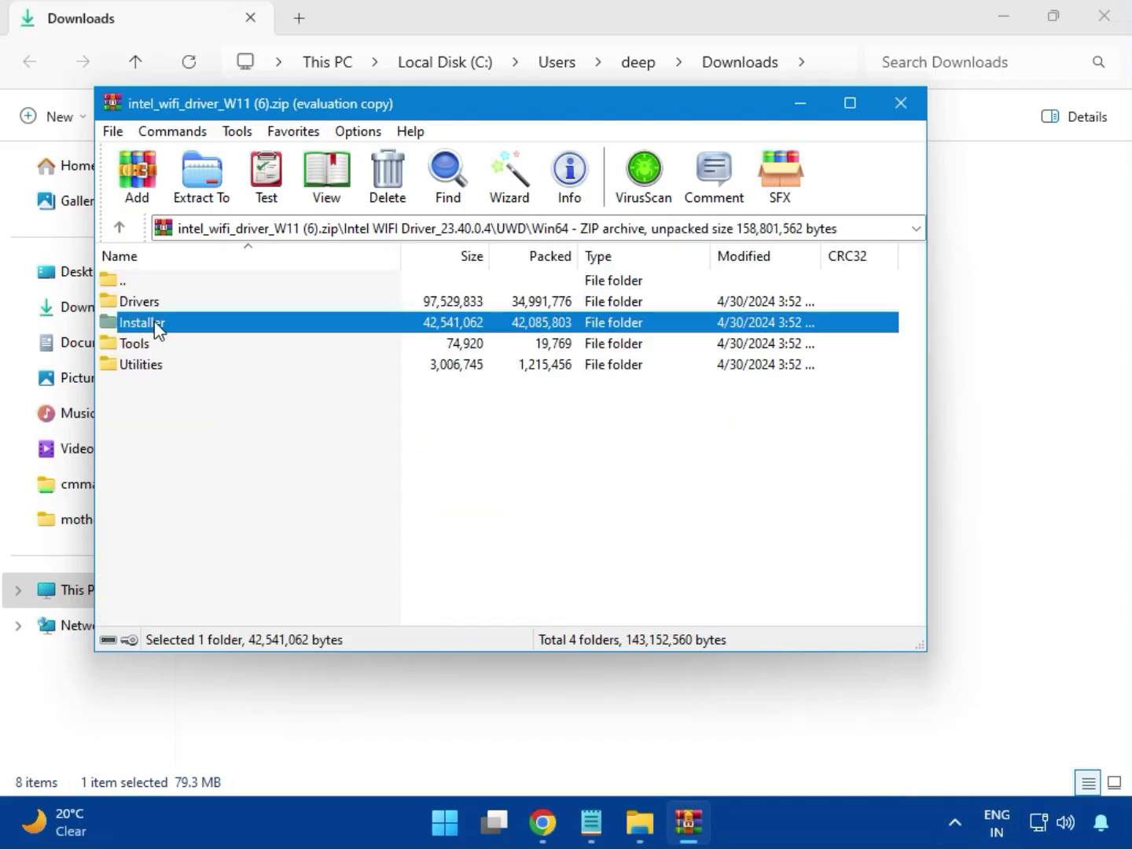
{"action": "double_click", "coordinate": [160, 329]}
{"action": "left_click", "coordinate": [149, 329]}
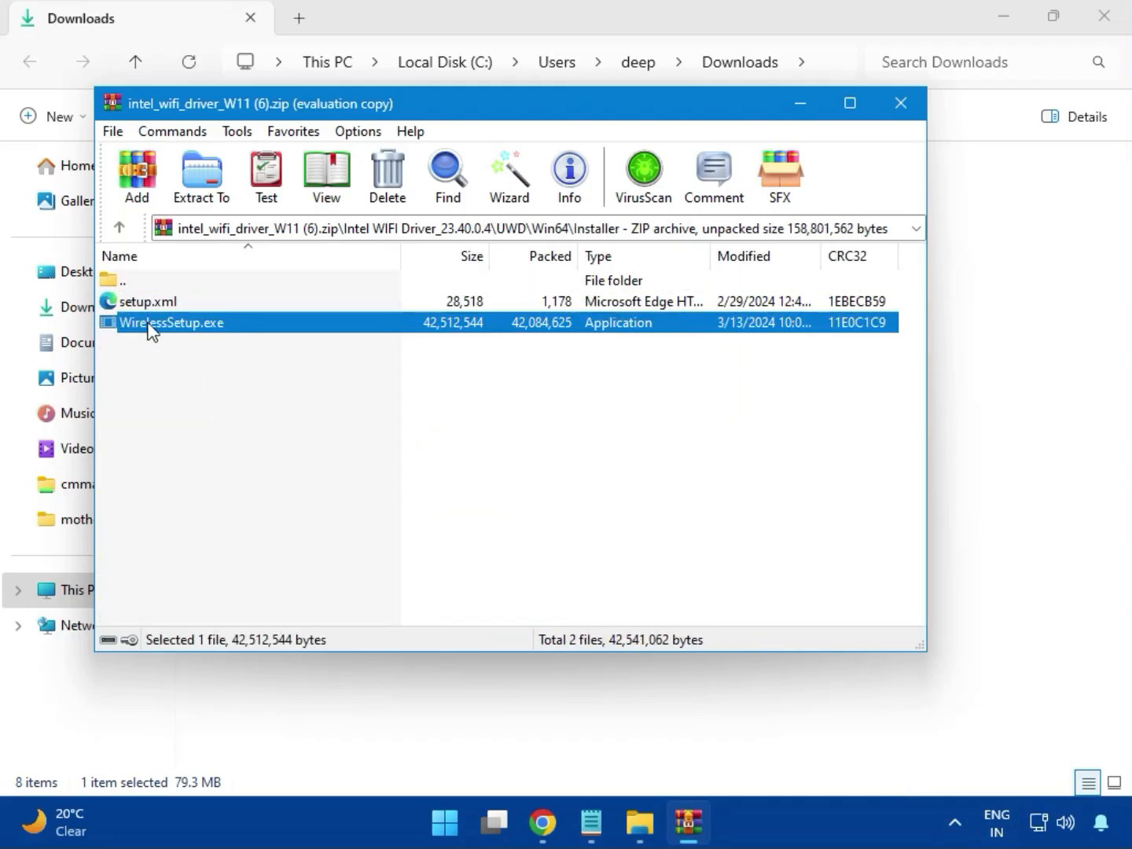
{"action": "double_click", "coordinate": [177, 329]}
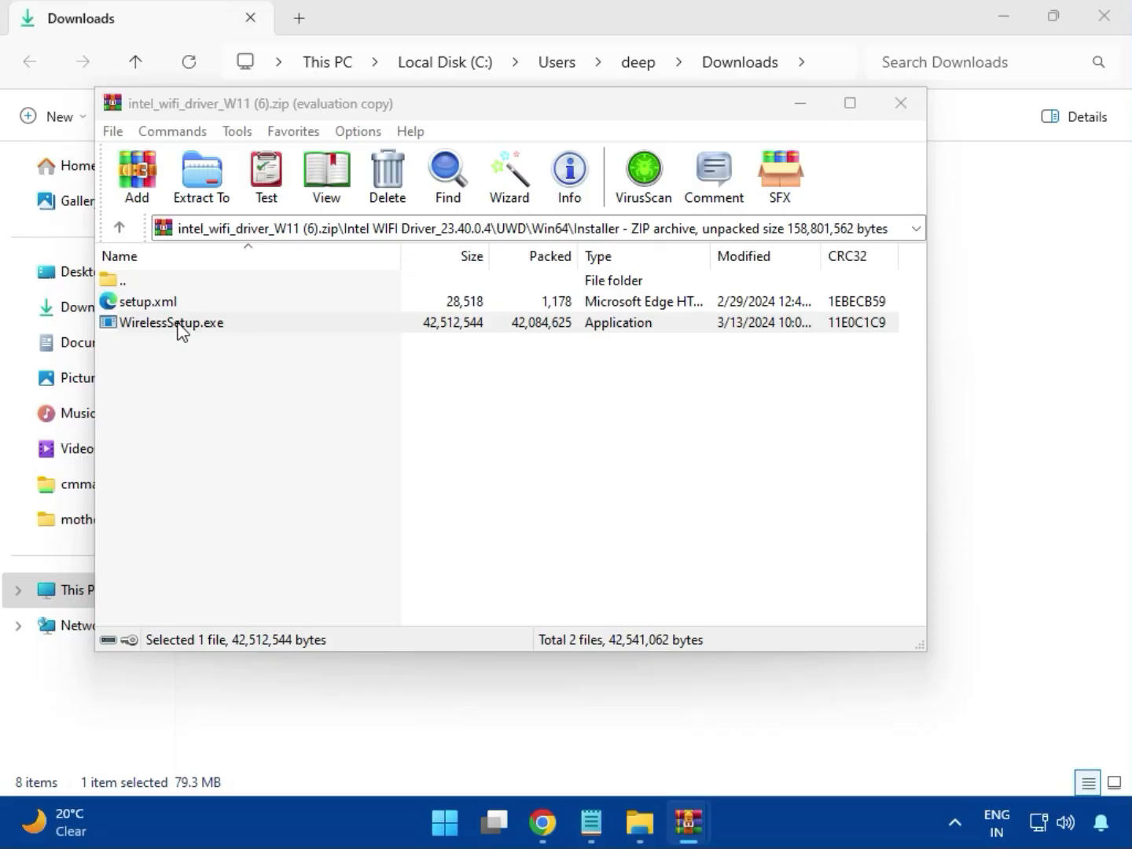
{"action": "double_click", "coordinate": [180, 329]}
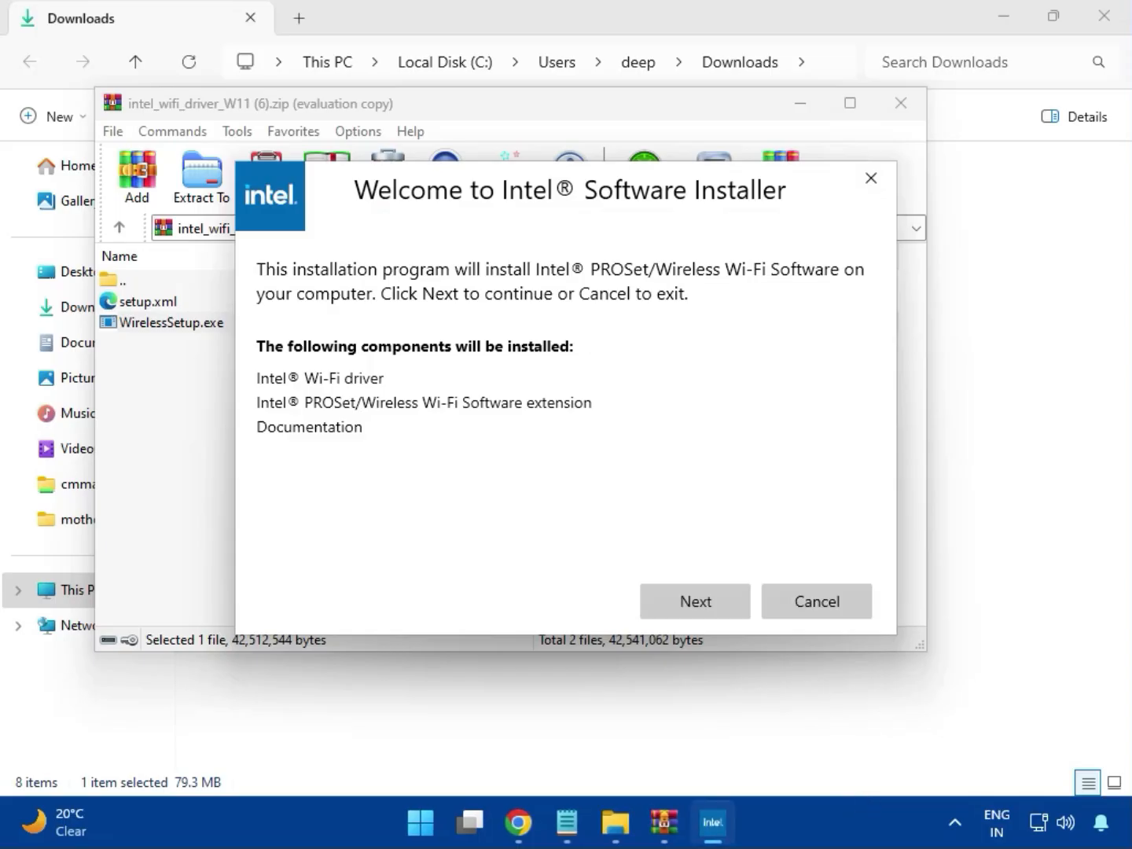
Install Intel PROSet/Wireless Wi-Fi Software, agreeing to the license terms and allowing changes to the device, and close the installer and the archive.
{"action": "left_click", "coordinate": [692, 591]}
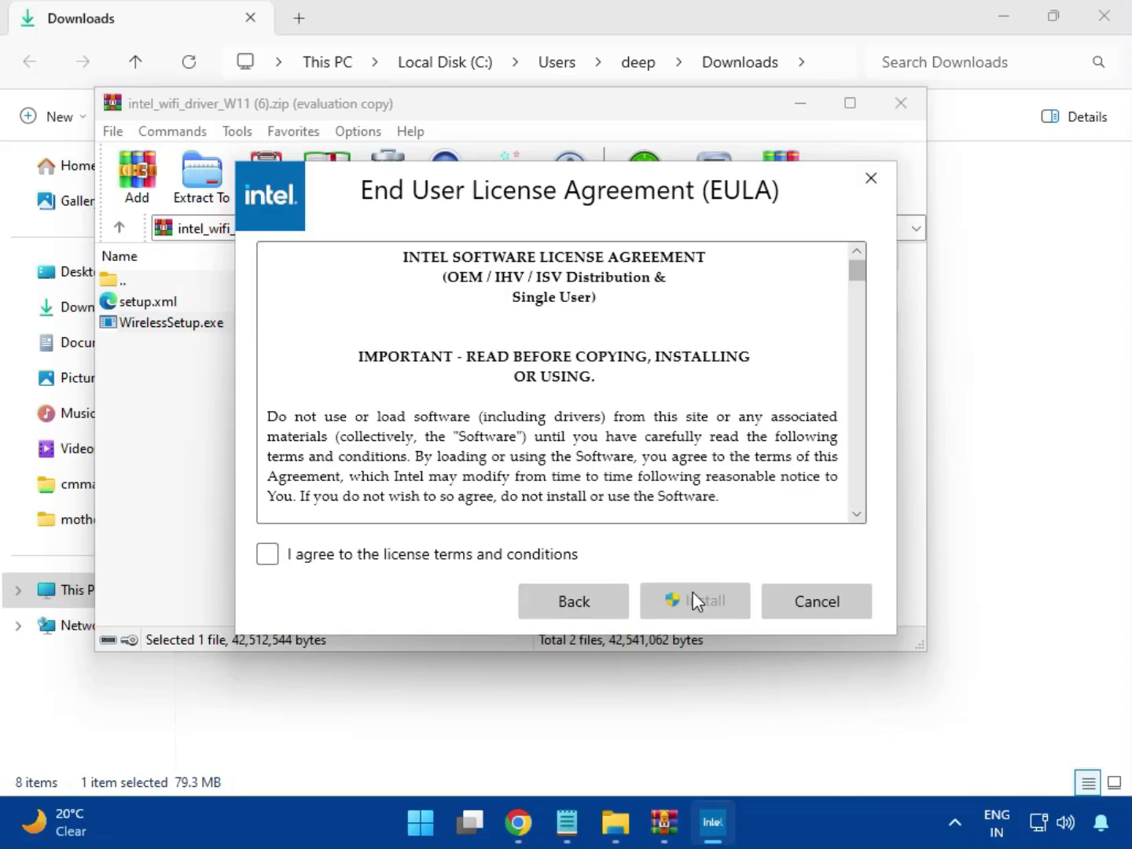
{"action": "left_click", "coordinate": [494, 556]}
{"action": "left_click", "coordinate": [707, 606]}
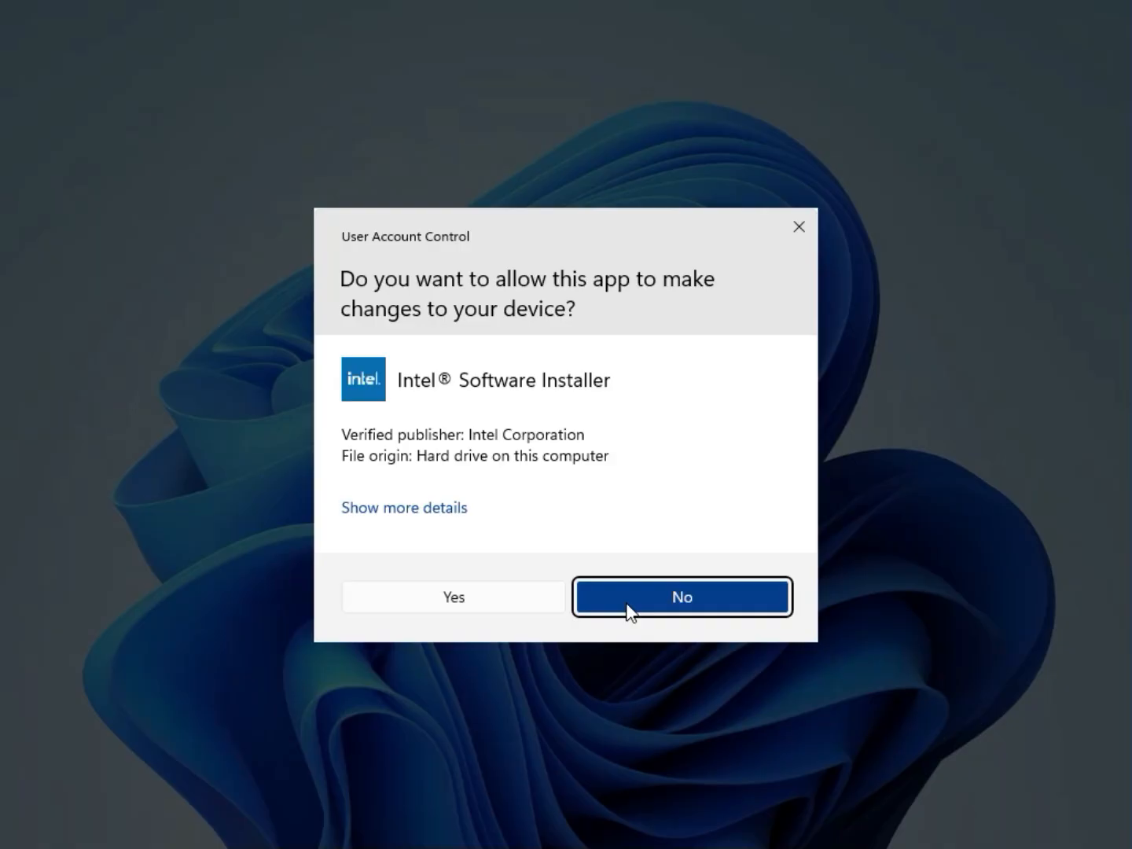
{"action": "left_click", "coordinate": [511, 606]}
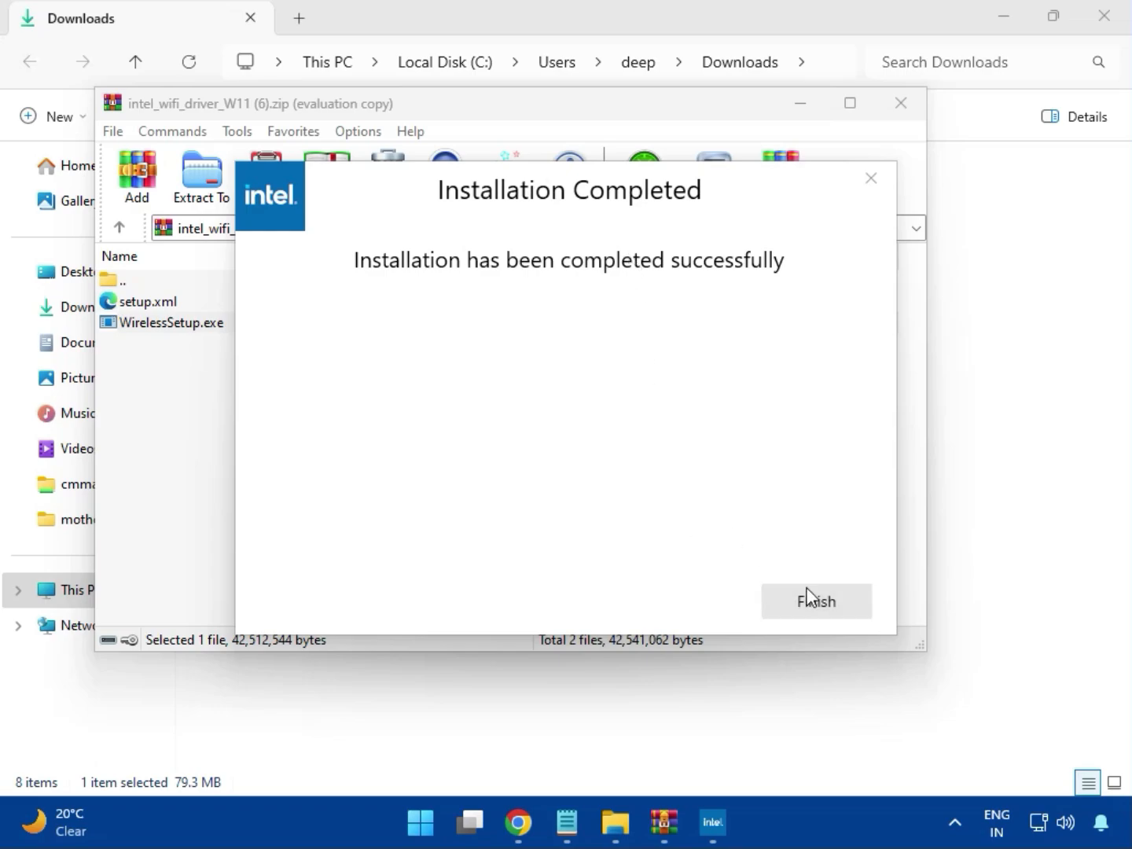
{"action": "left_click", "coordinate": [811, 598]}
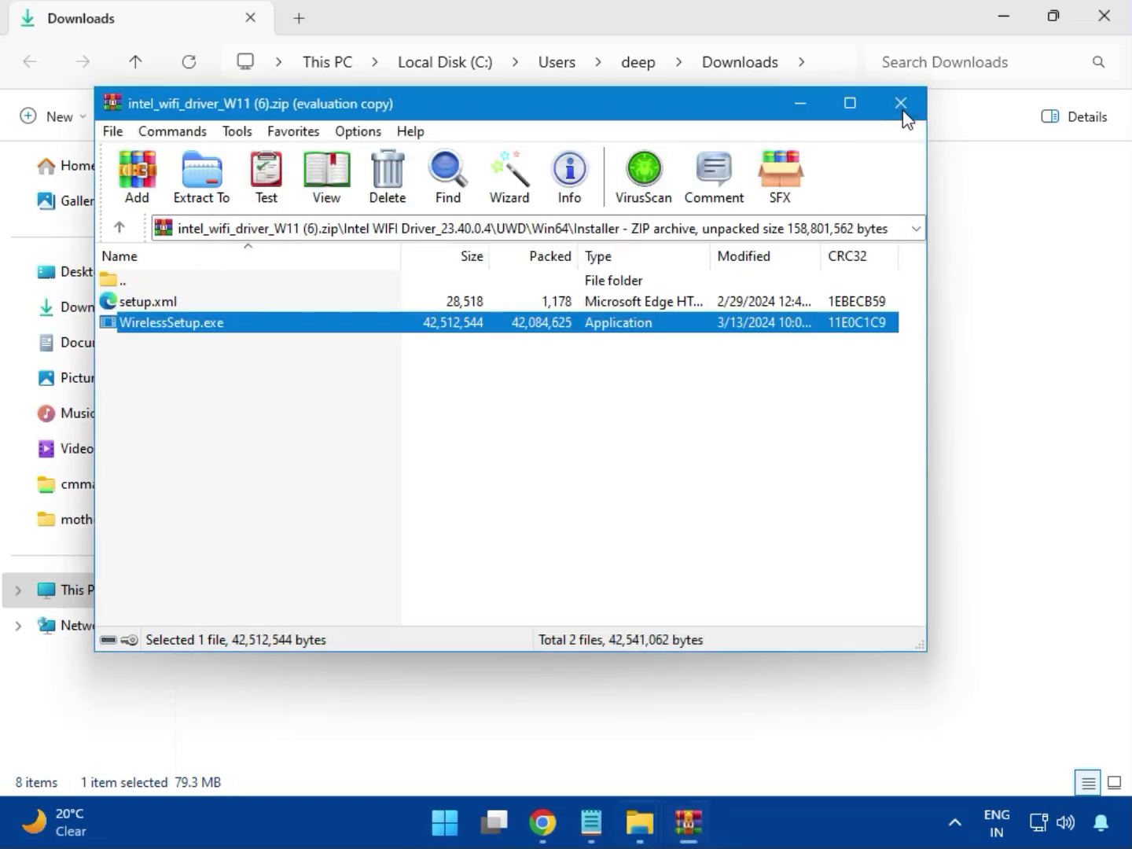
{"action": "left_click", "coordinate": [901, 103]}
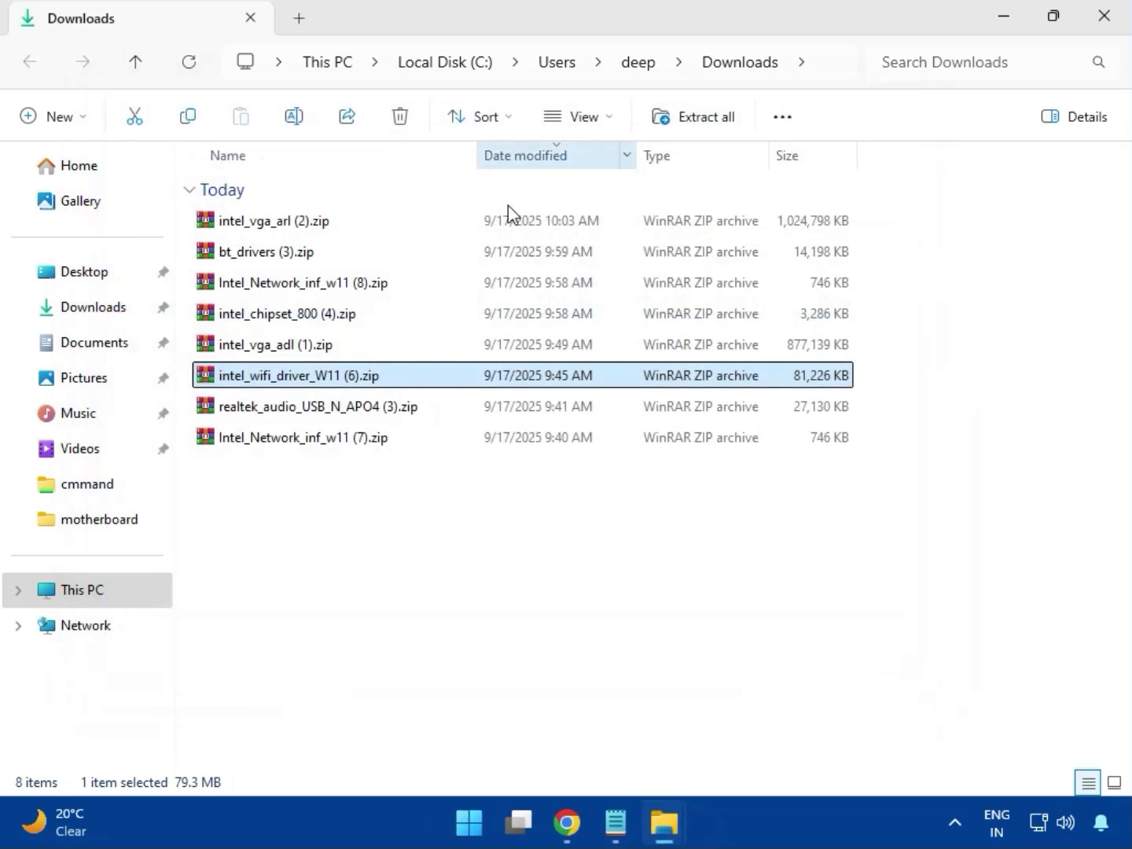
Run MSI_Launcher.exe from the Realtek USB Universal Driver folder of realtek_audio_USB_N_APO4 (3).zip, allow the Realtek setup to make changes, and close the archive.
{"action": "double_click", "coordinate": [339, 417]}
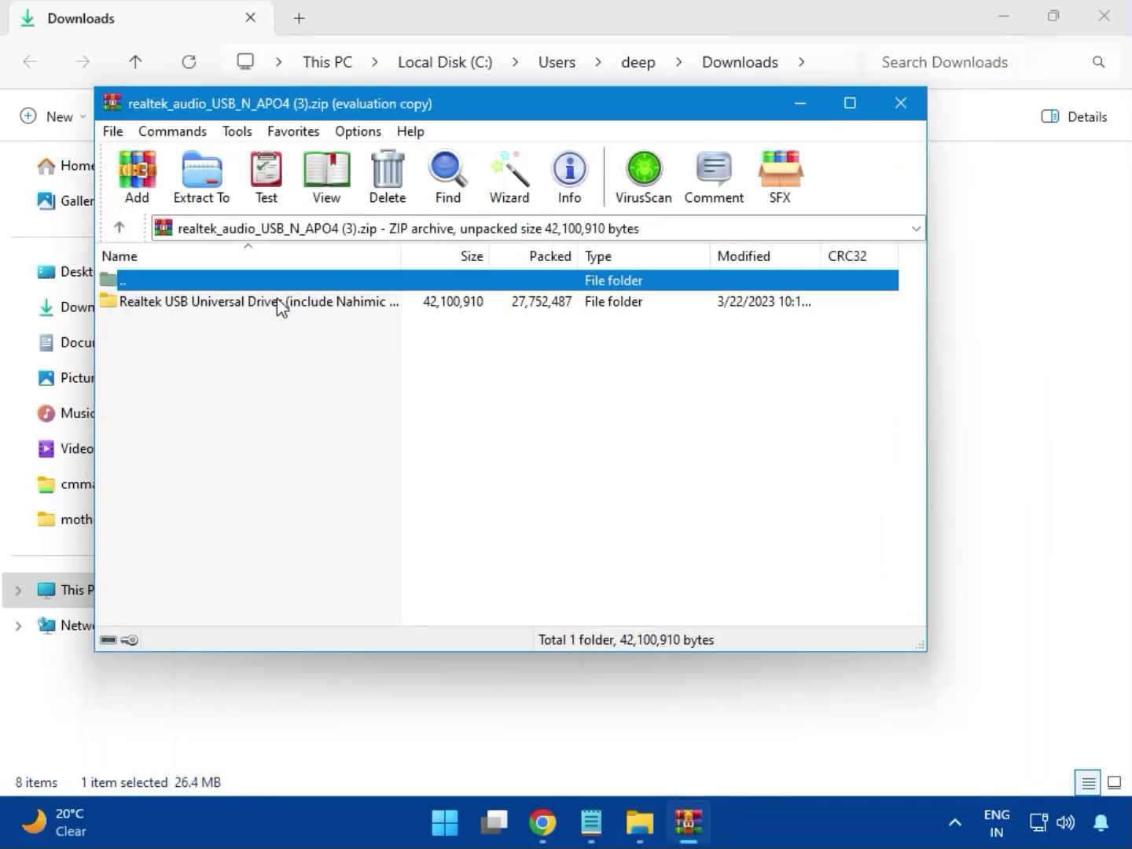
{"action": "double_click", "coordinate": [251, 307]}
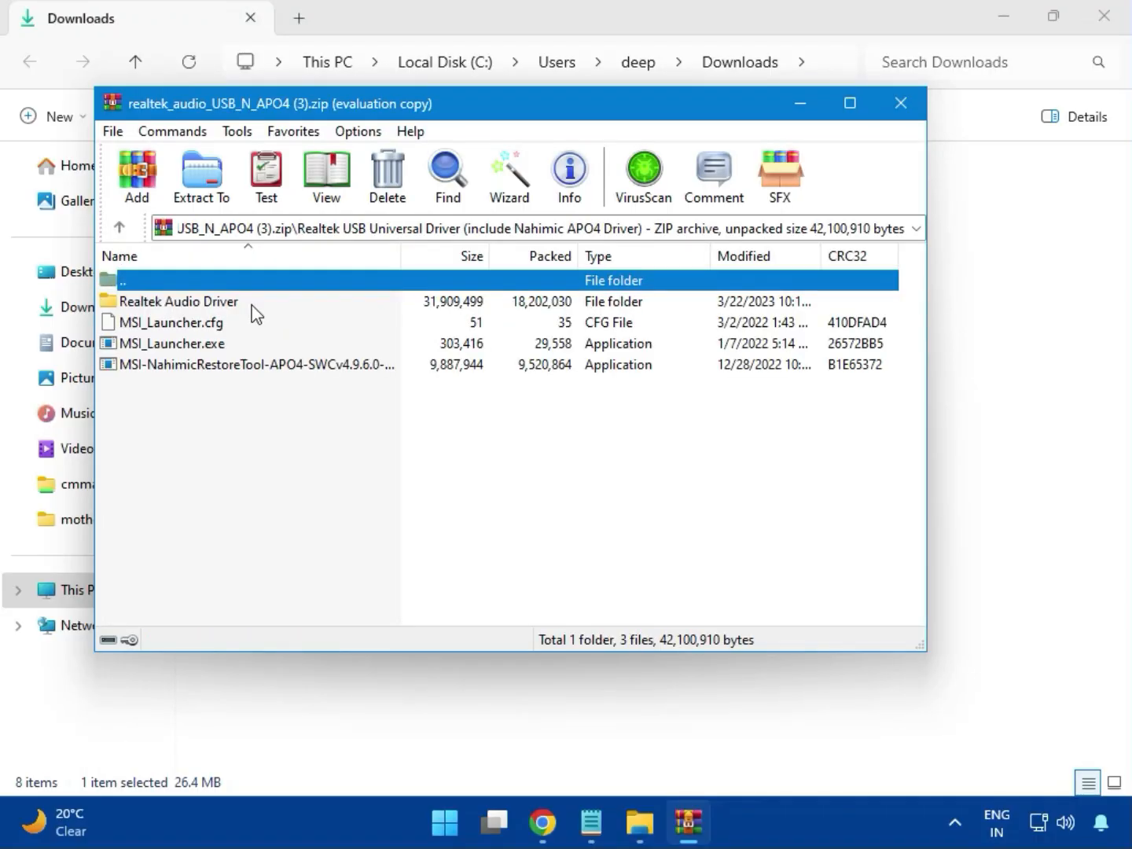
{"action": "double_click", "coordinate": [201, 346]}
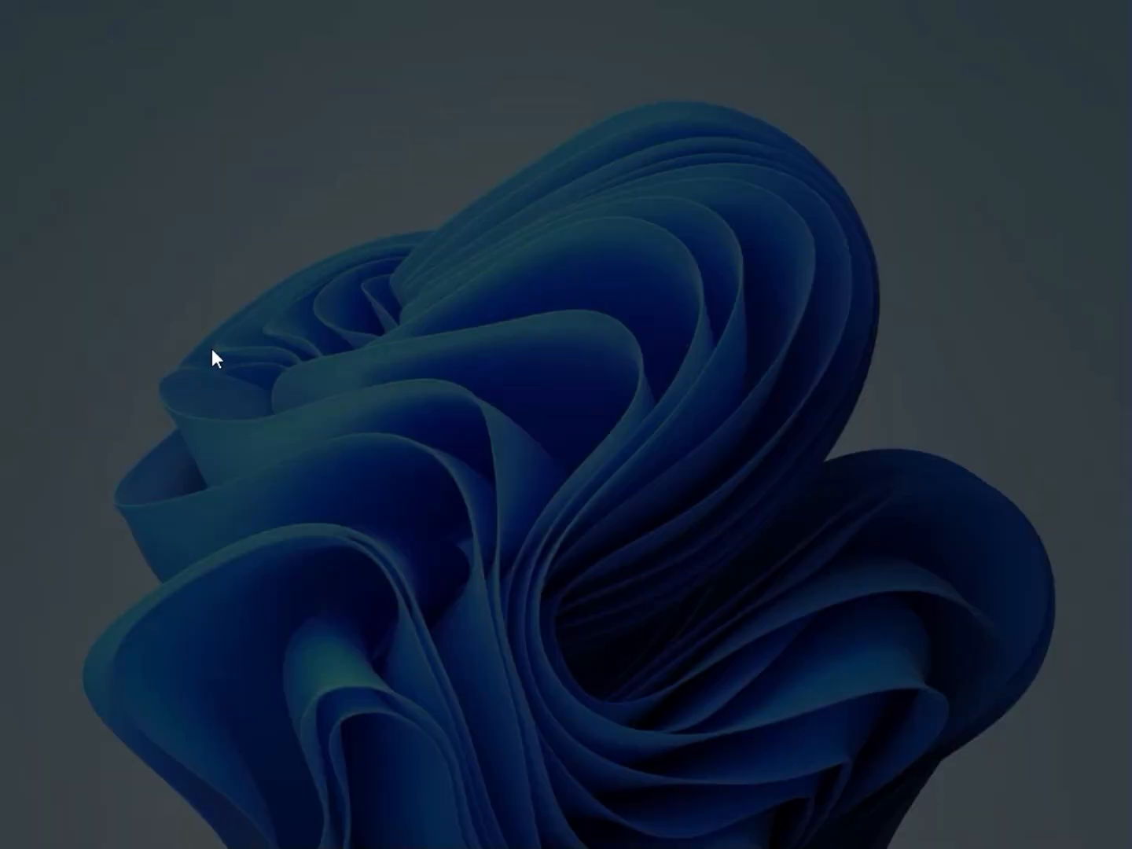
{"action": "left_click", "coordinate": [447, 598]}
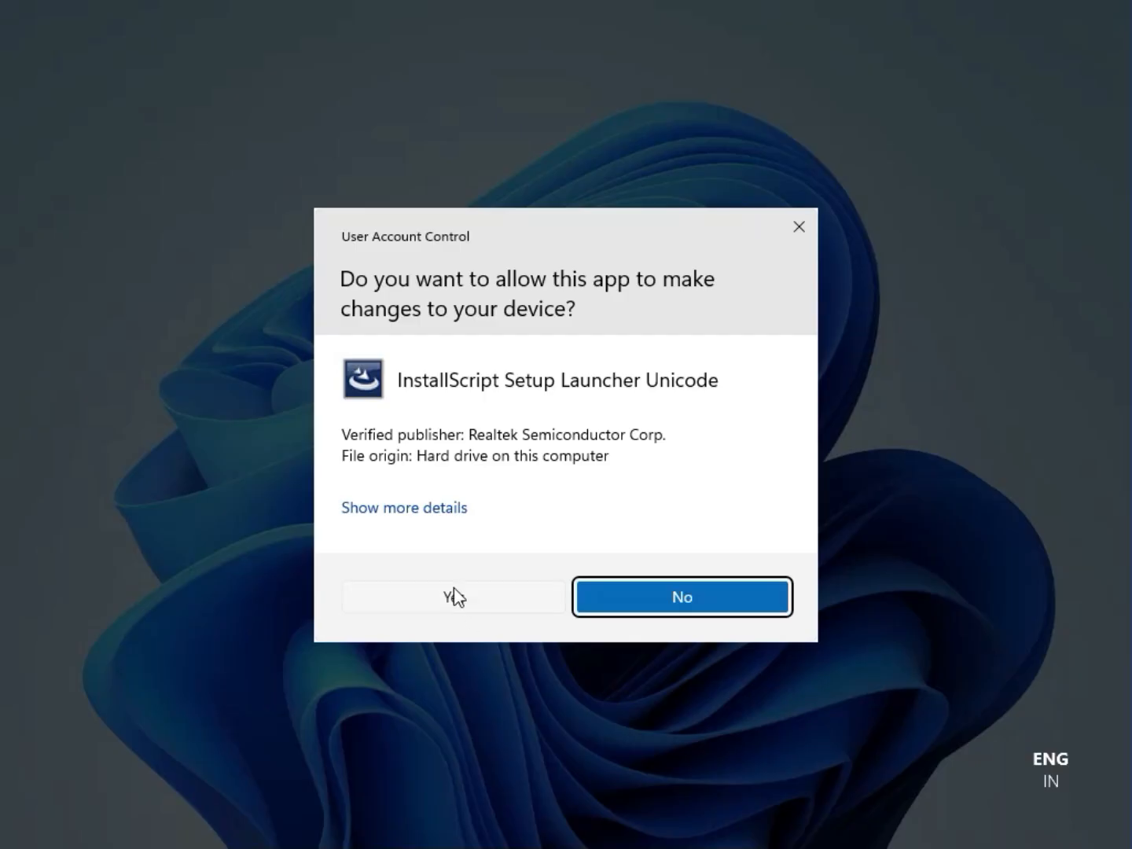
{"action": "left_click", "coordinate": [454, 591]}
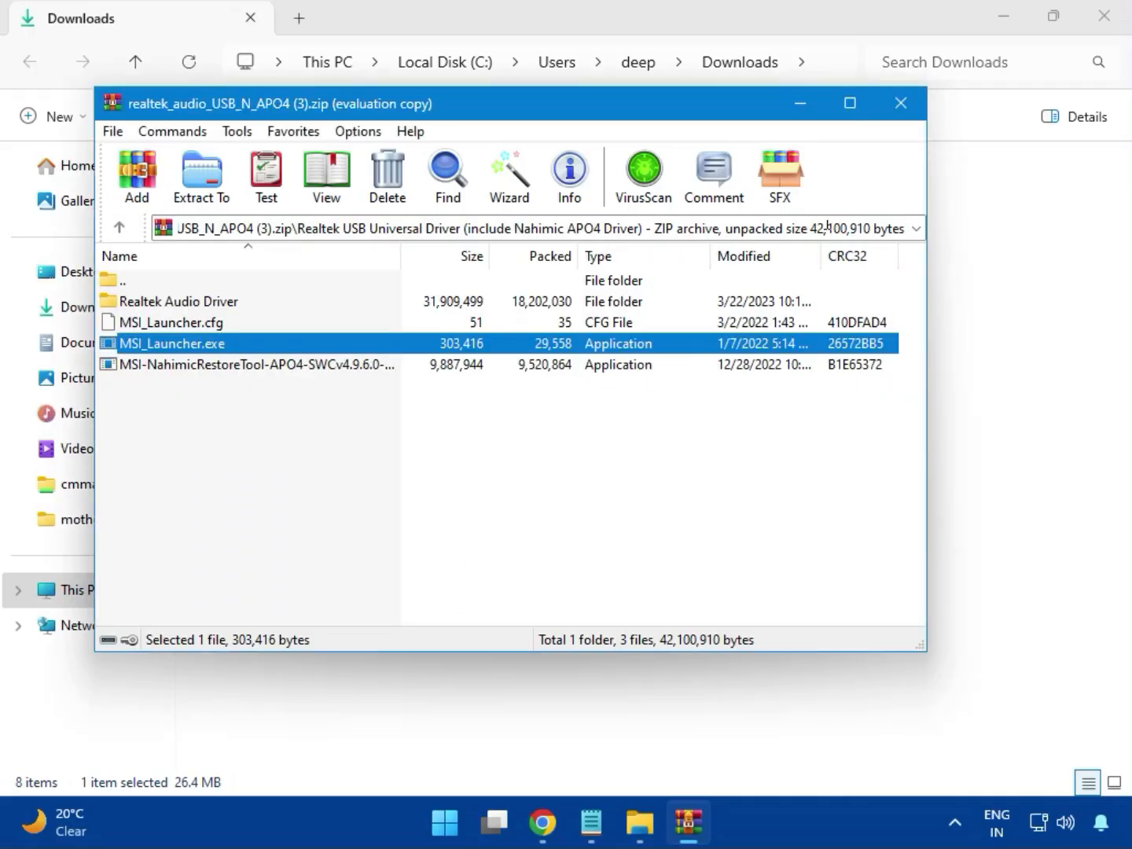
{"action": "left_click", "coordinate": [902, 110]}
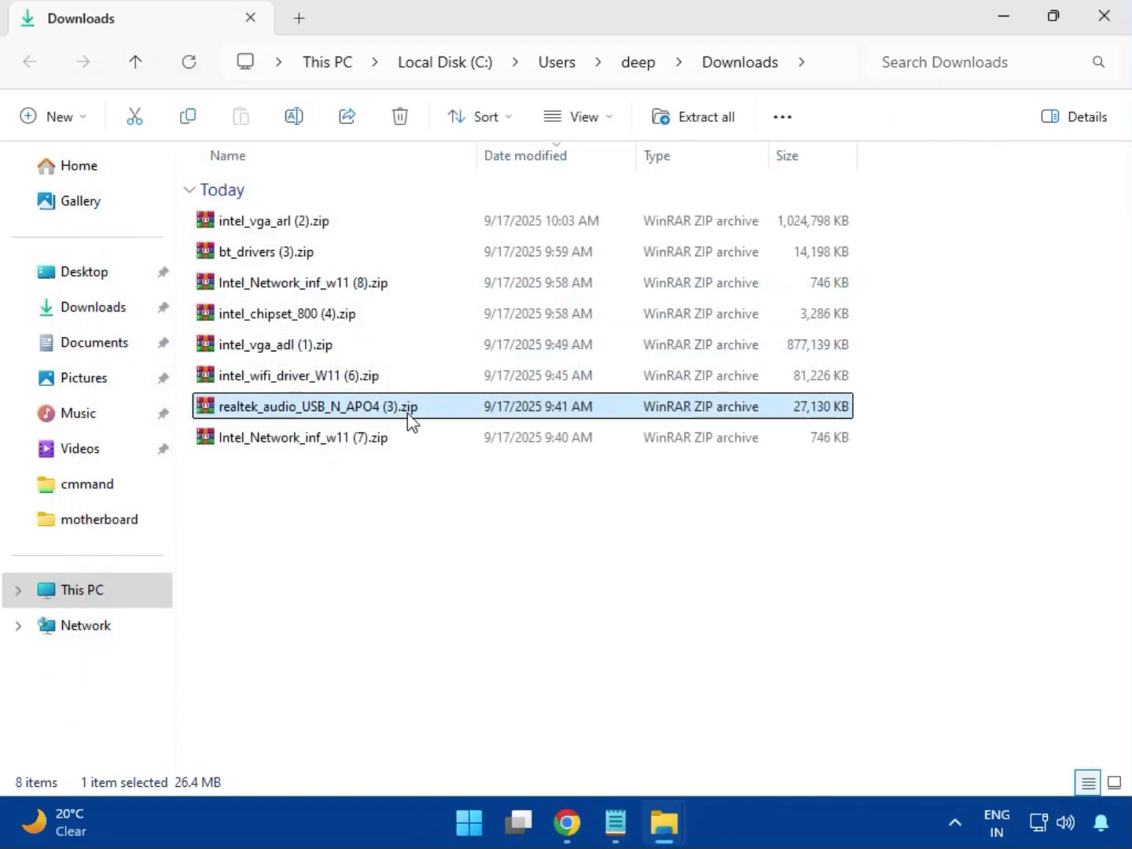
Select Intel_Network_inf_w11 (7).zip and close the Downloads folder window.
{"action": "left_click", "coordinate": [305, 443]}
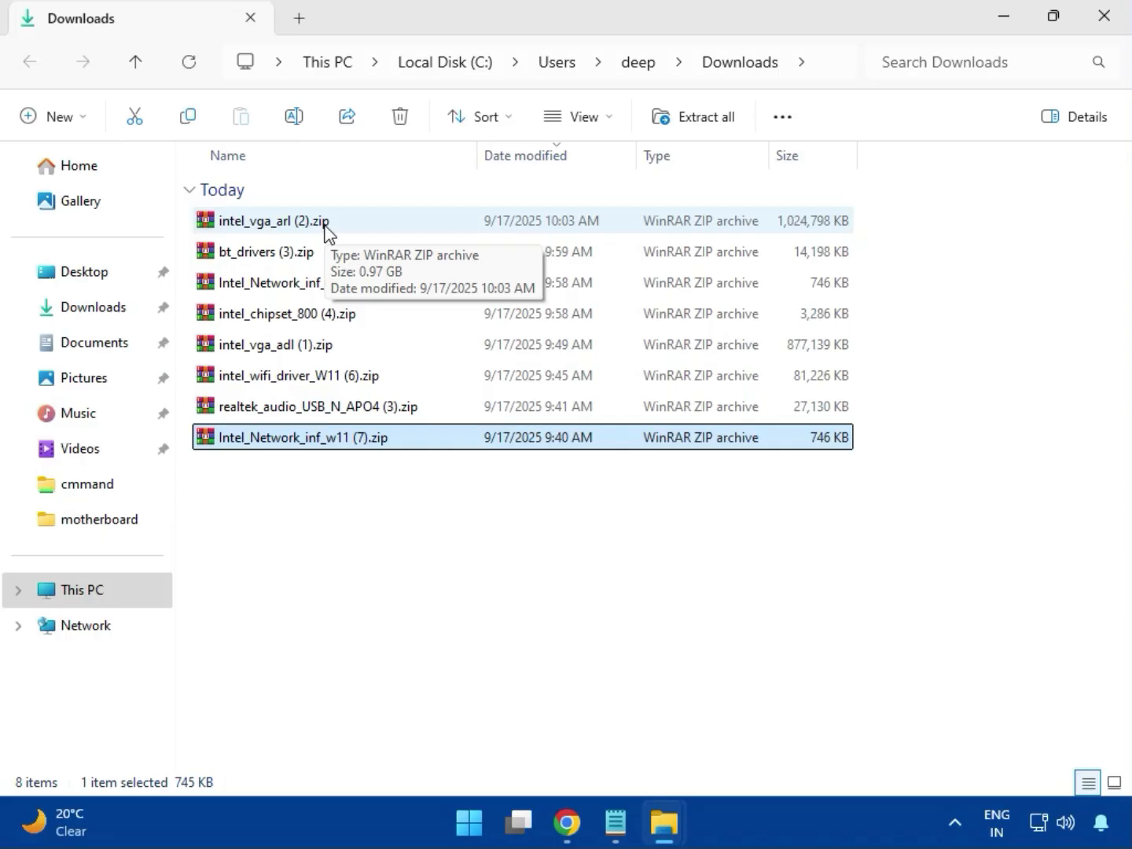
{"action": "left_click", "coordinate": [1102, 32]}
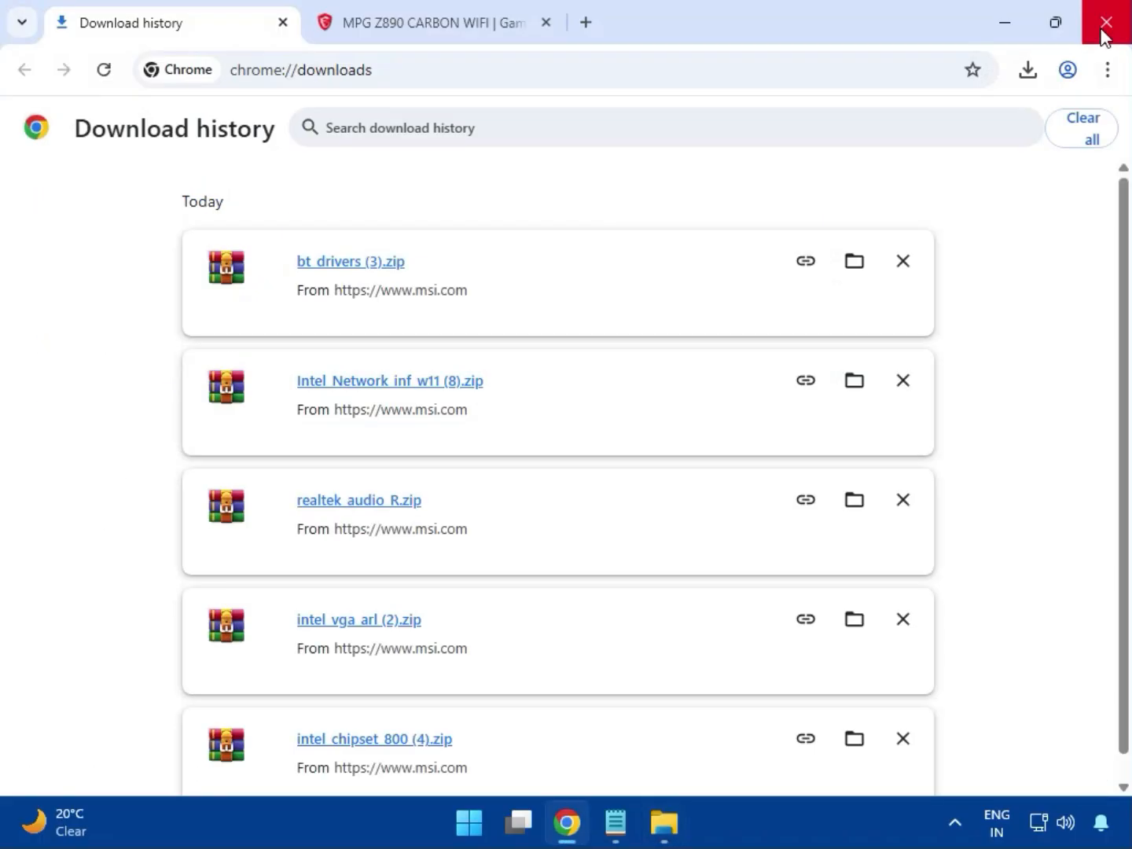